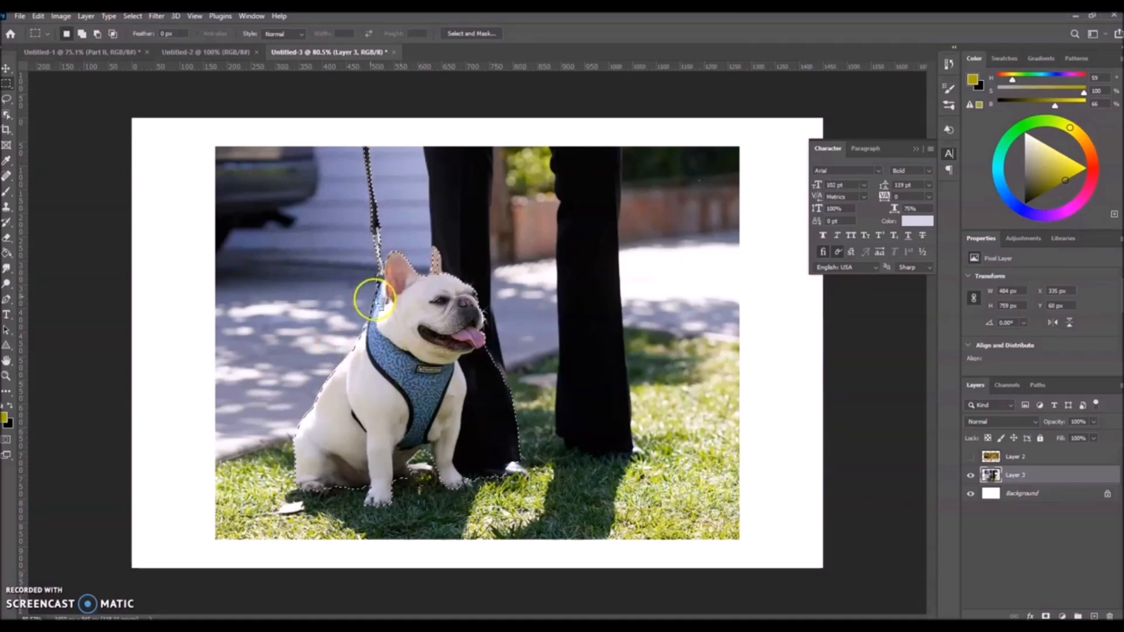
Clear the existing selection and select the dog with the Object Selection tool, framing it in a rectangle about 473 by 568 px.
click(5, 117)
right_click(5, 118)
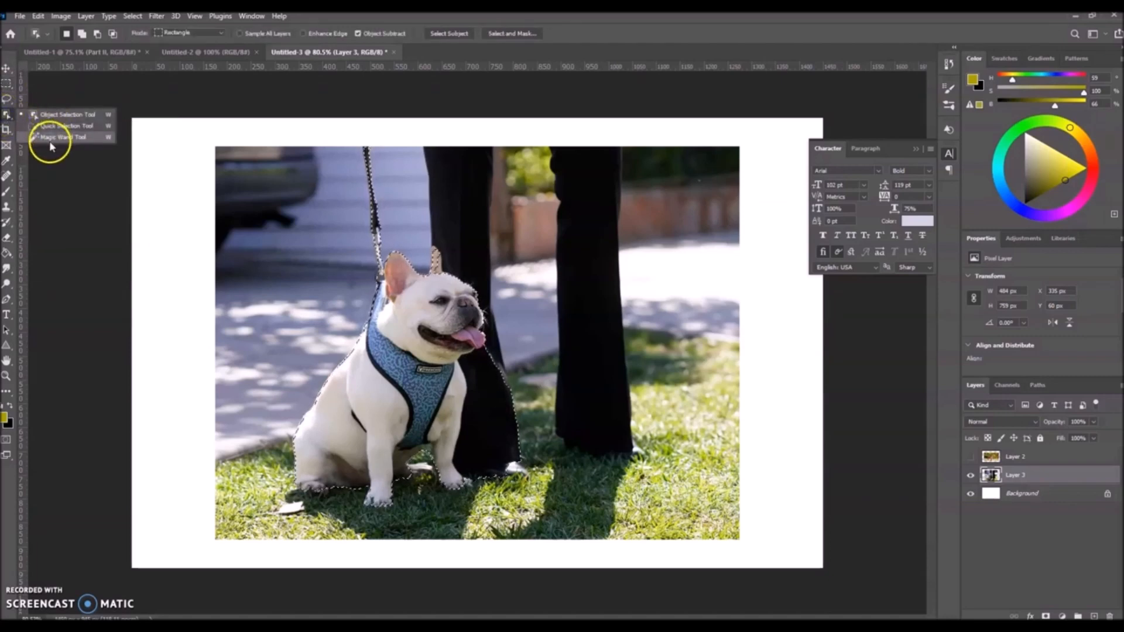
click(51, 116)
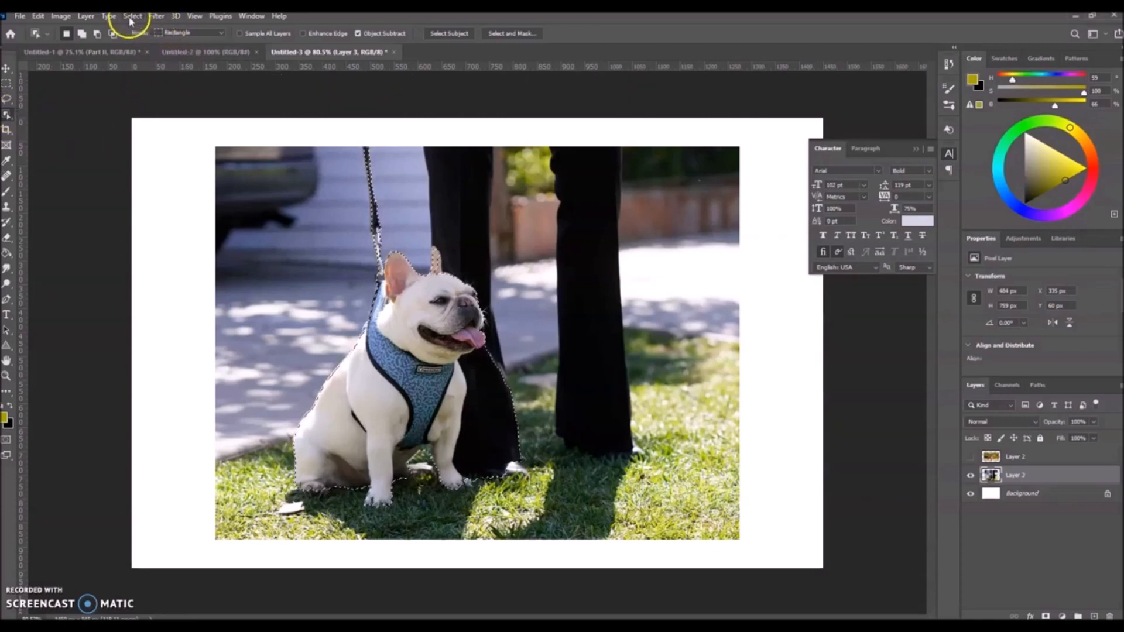
click(293, 251)
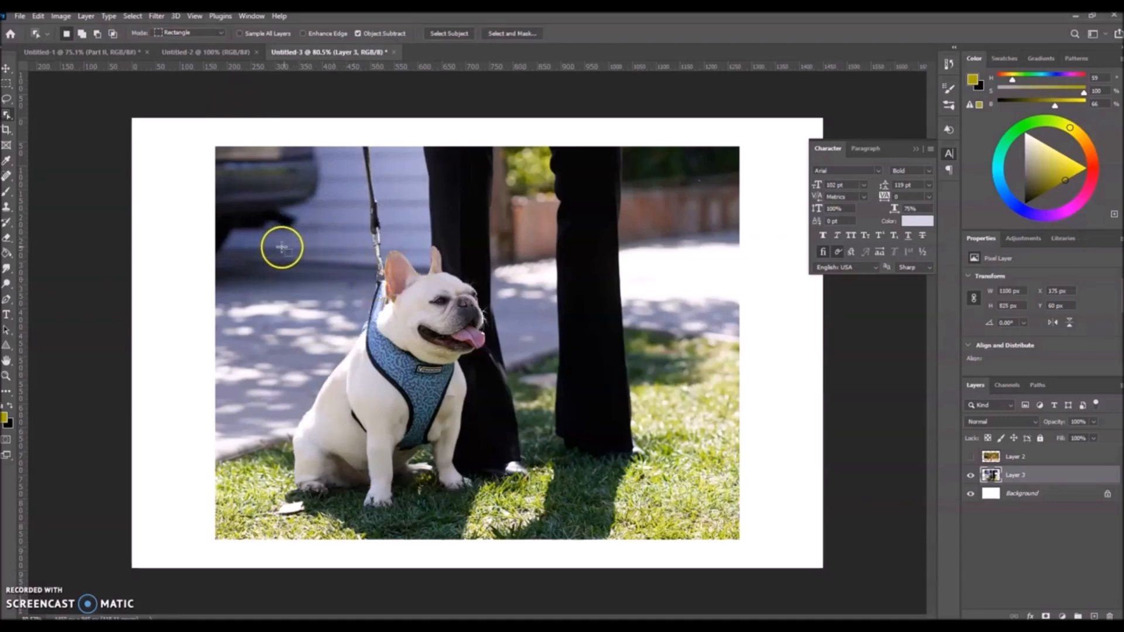
drag(270, 245, 495, 515)
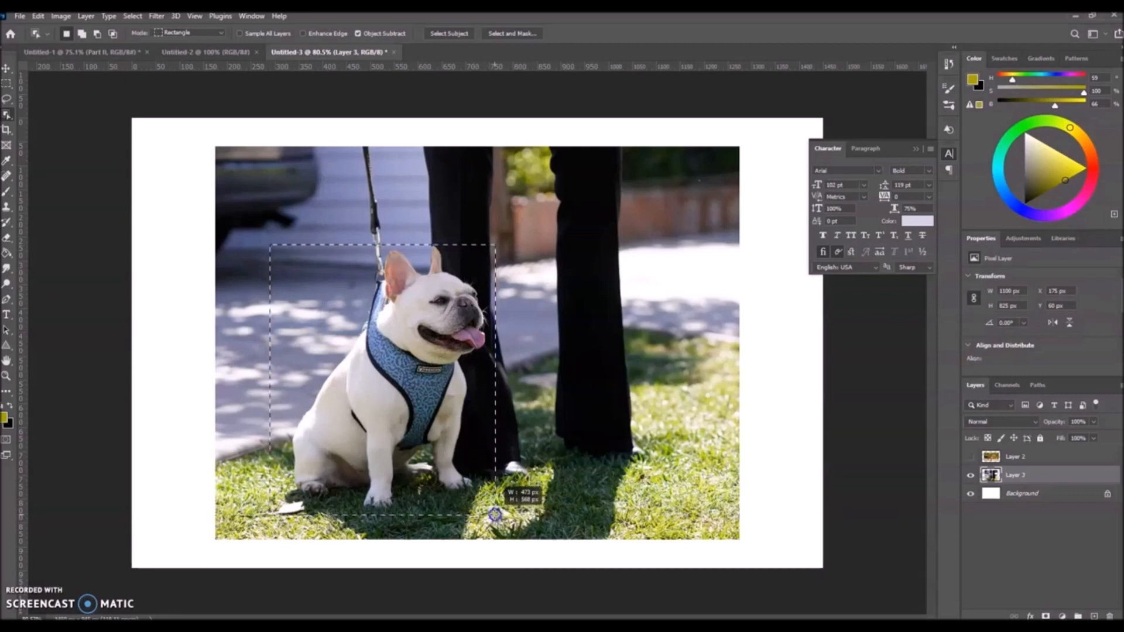
drag(495, 515, 495, 515)
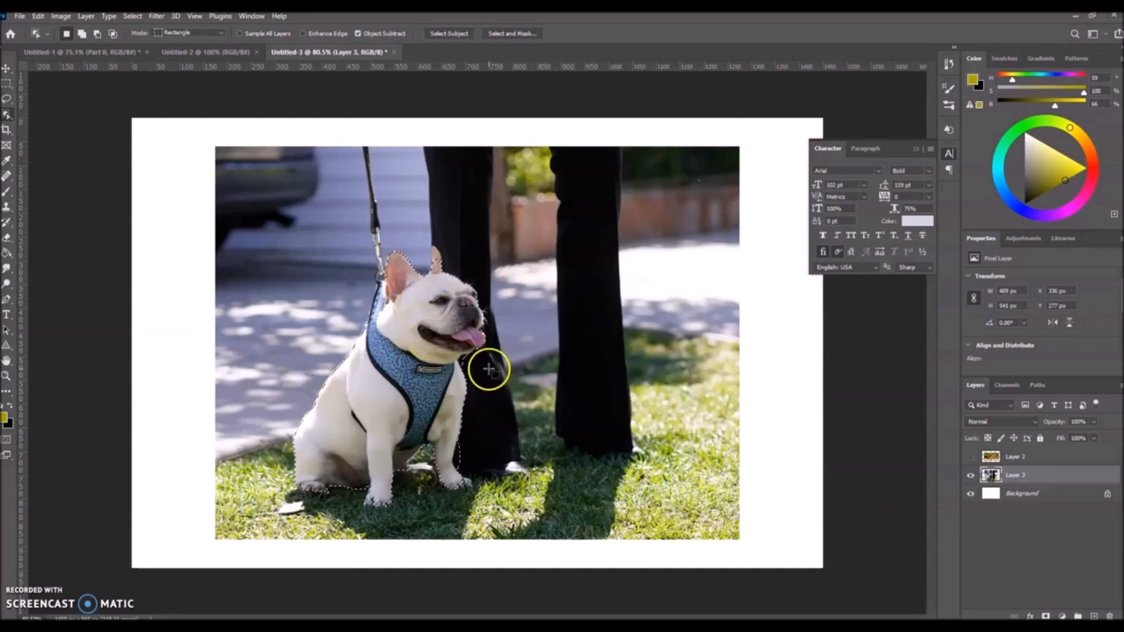
Deselect the dog and use the Object Selection tool on the trouser leg farther from it, and on the dog again.
key(ctrl+d)
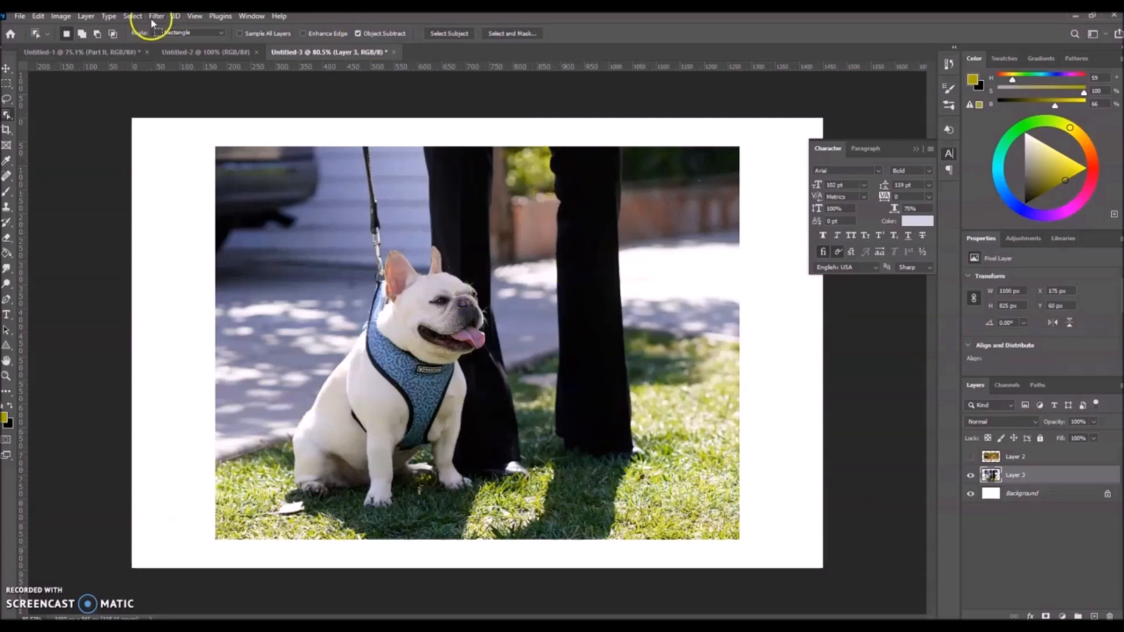
drag(542, 134, 655, 471)
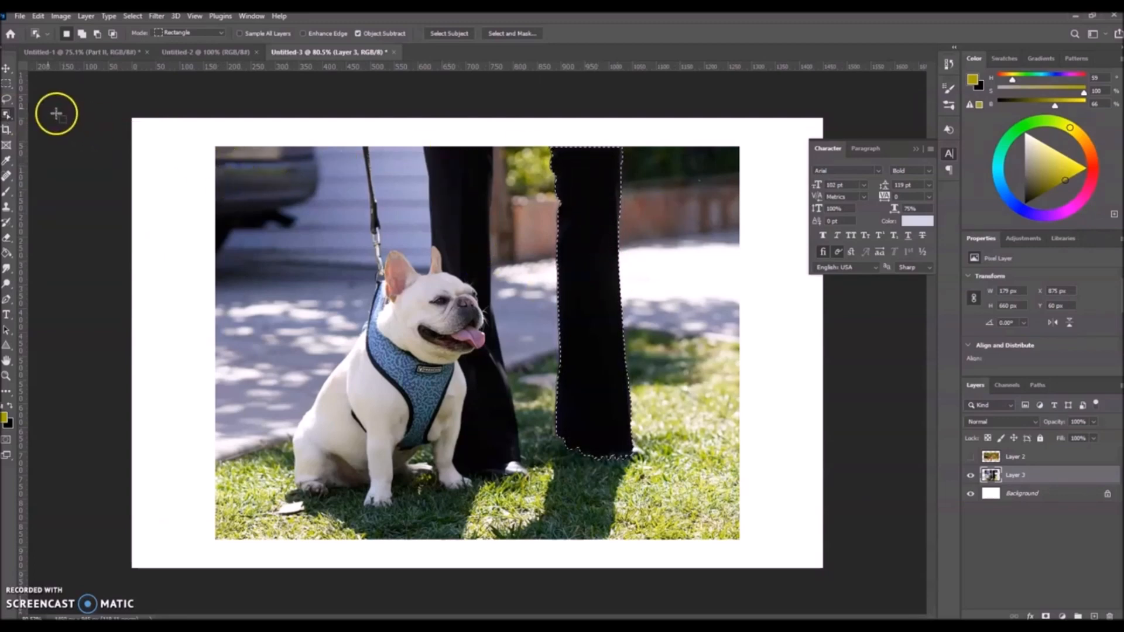
mouse_move(273, 245)
mouse_down()
mouse_move(502, 471)
mouse_move(499, 516)
mouse_up()
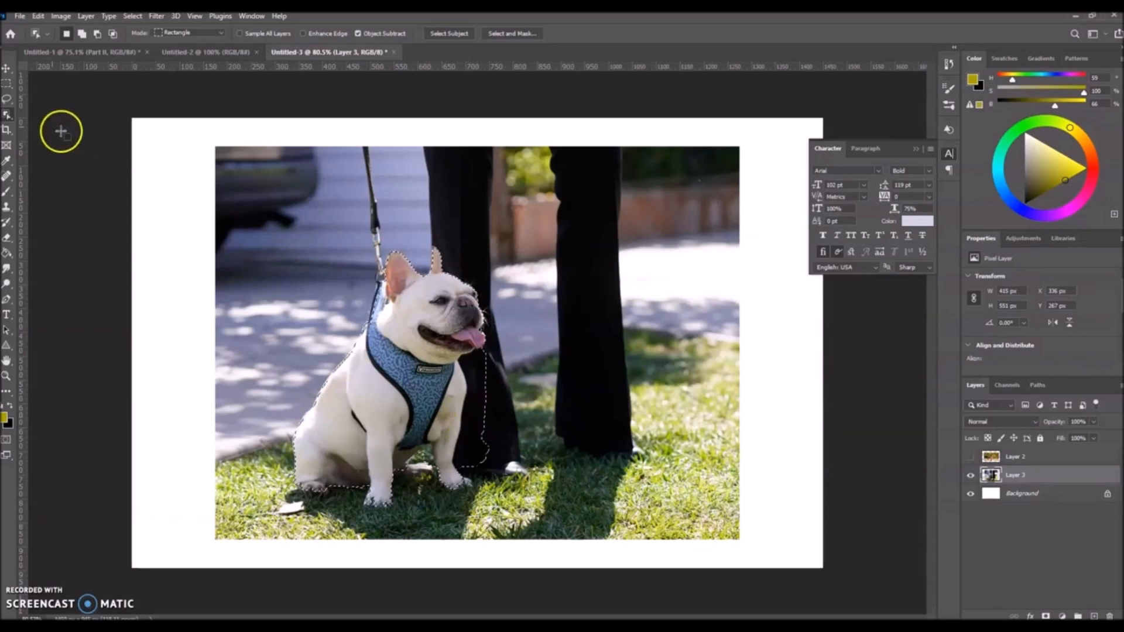
Refine the dog selection with the Quick Selection tool, subtracting the trouser area beside its front leg and adding the edge of its front paw.
click(6, 115)
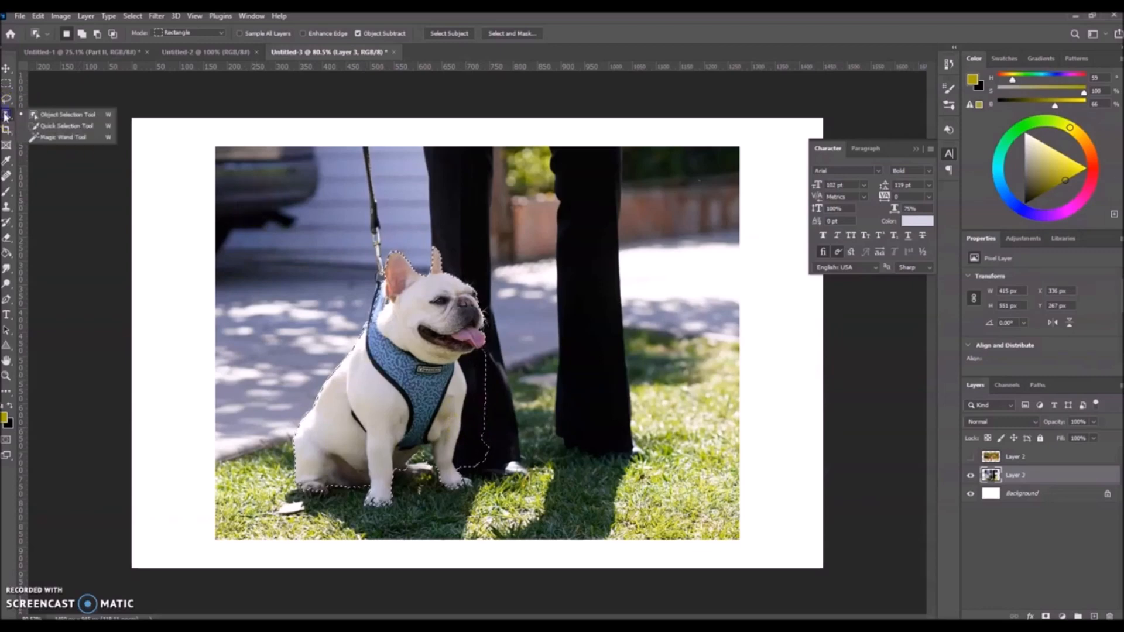
click(61, 127)
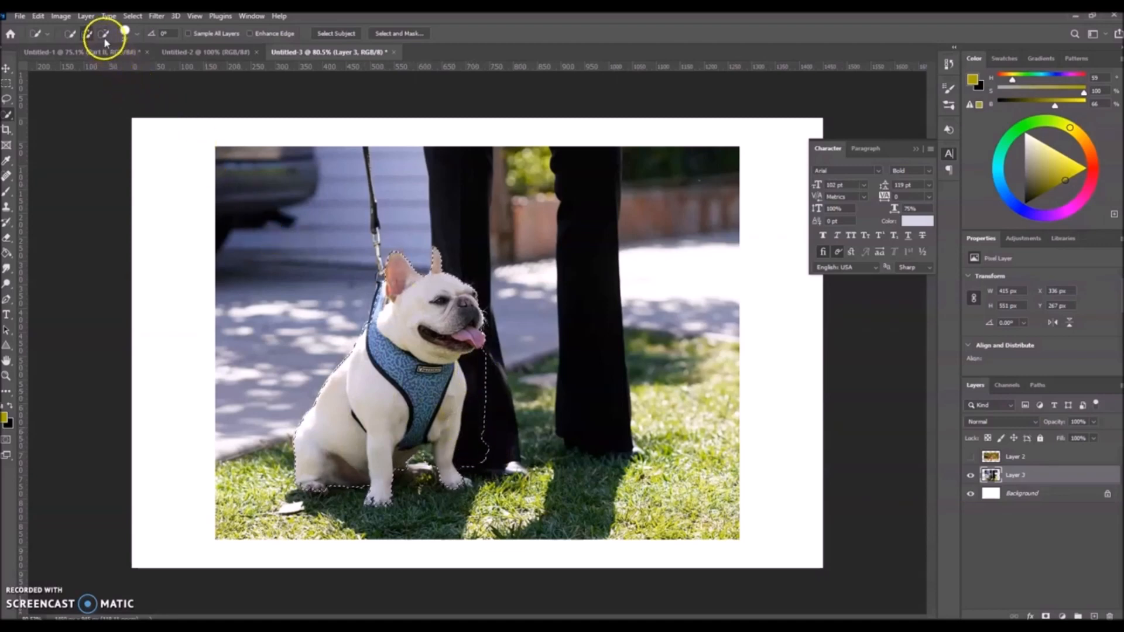
click(84, 35)
click(416, 332)
click(104, 34)
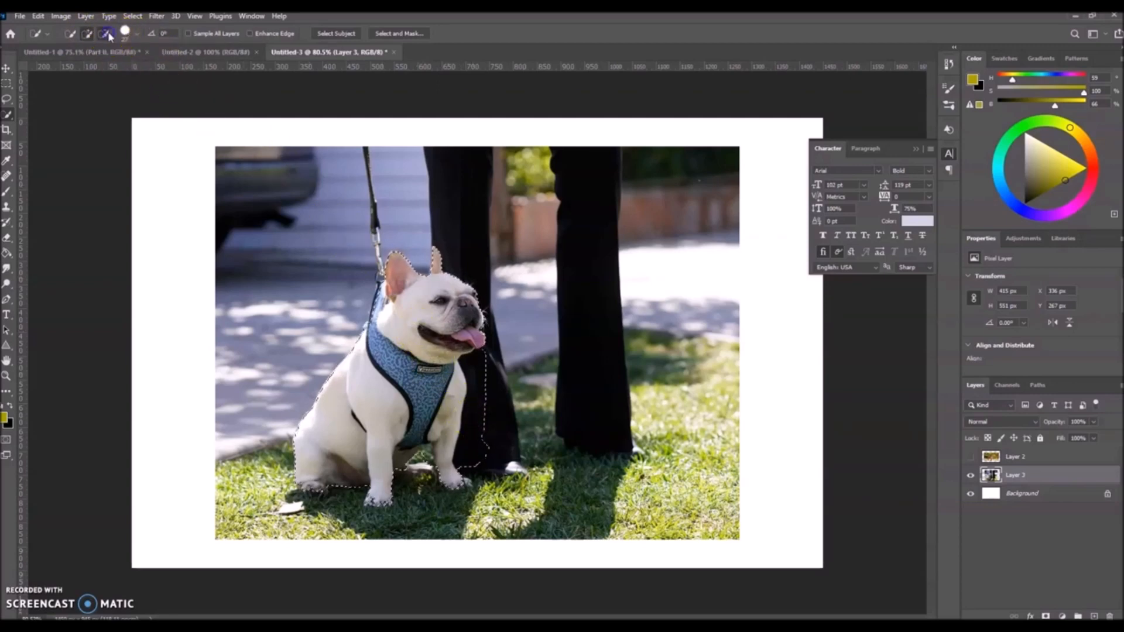
click(487, 370)
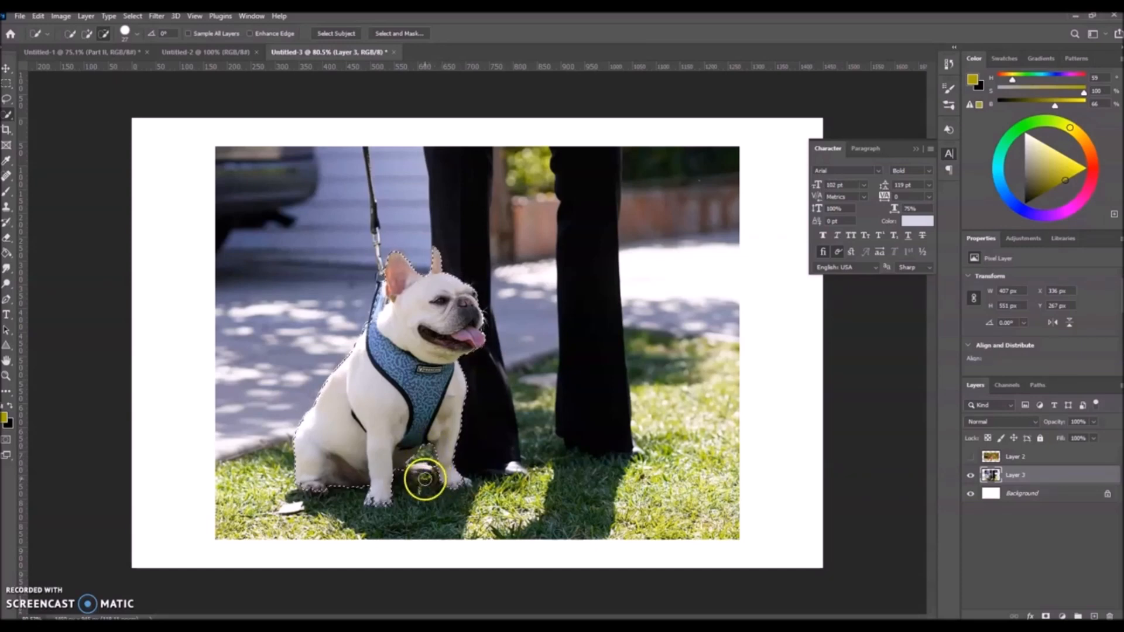
scroll(424, 501, up, 2)
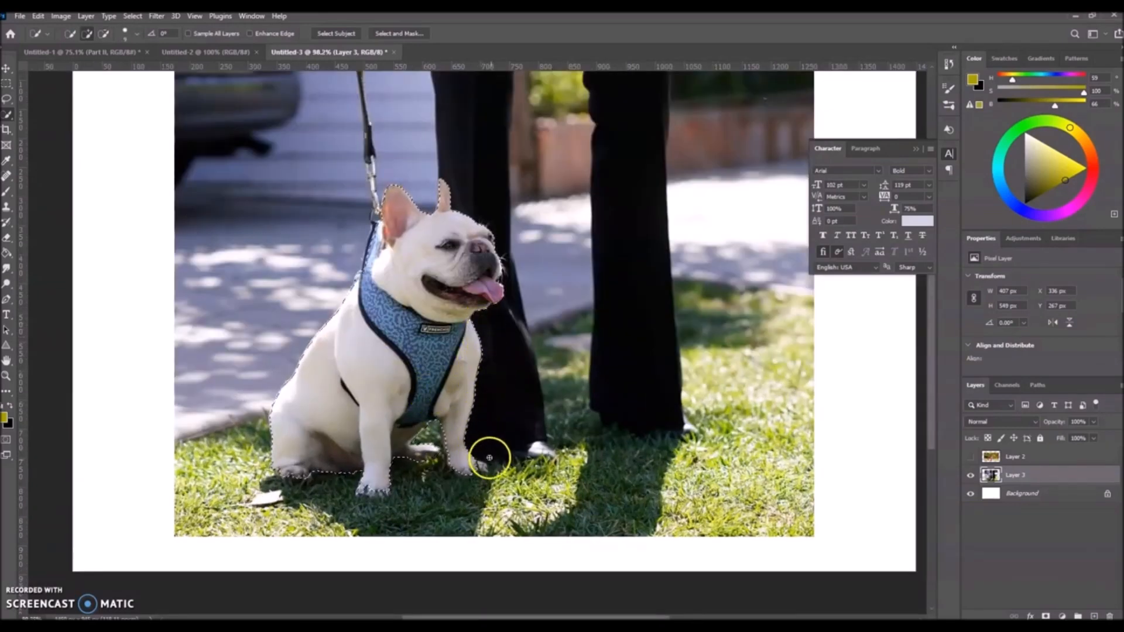
drag(473, 463, 479, 467)
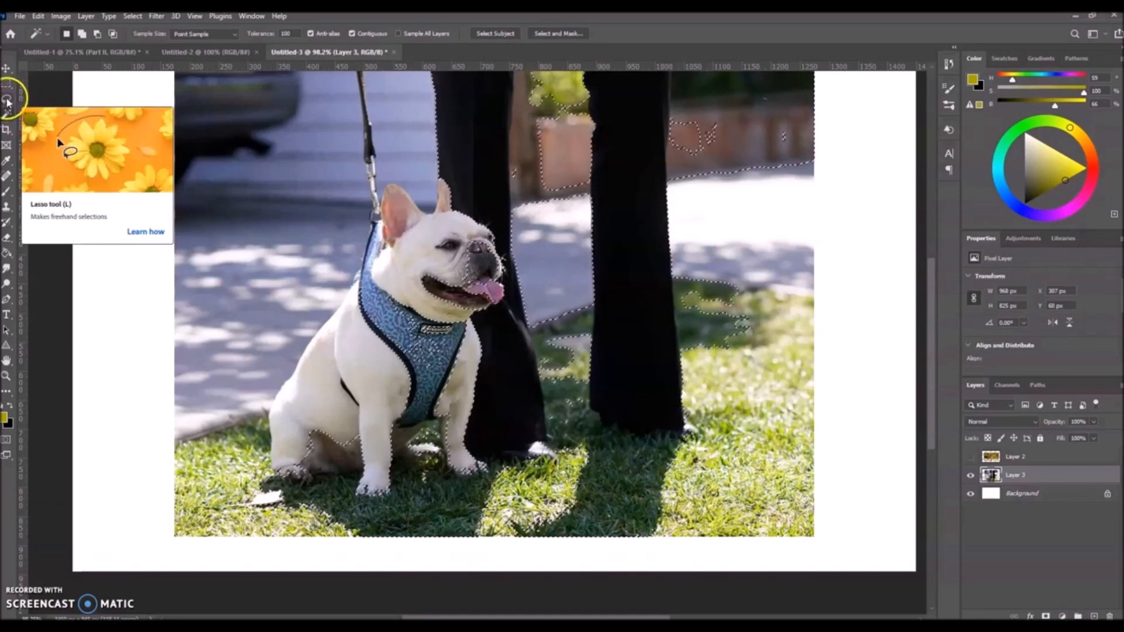
Try freehand Lasso selections on the background beside the leash and around the dog's head, clearing each one.
click(7, 101)
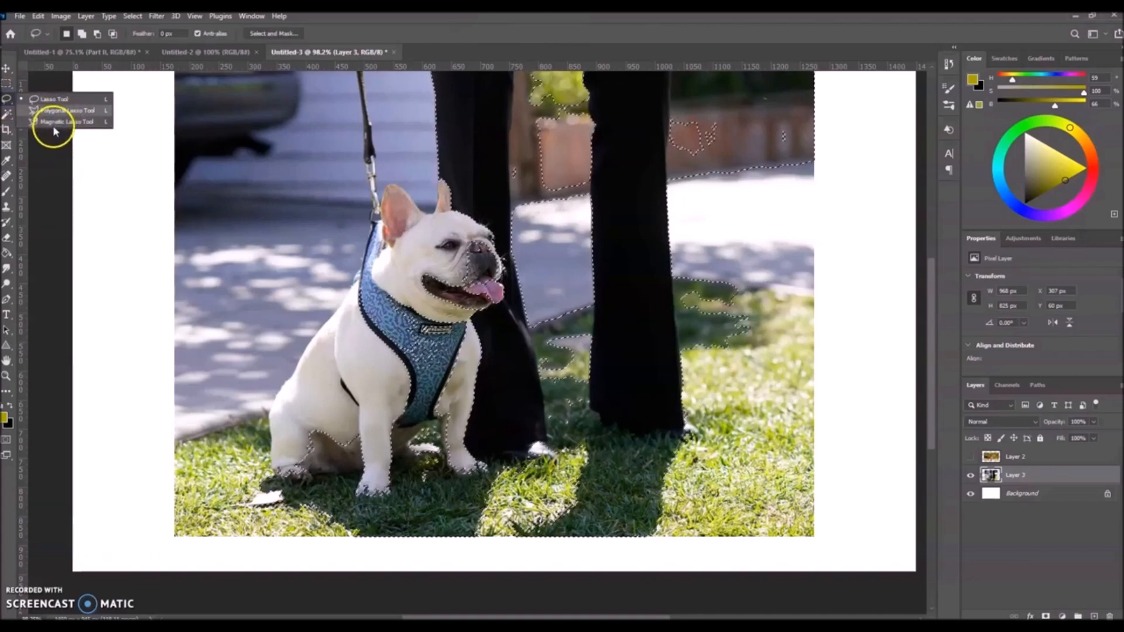
click(156, 159)
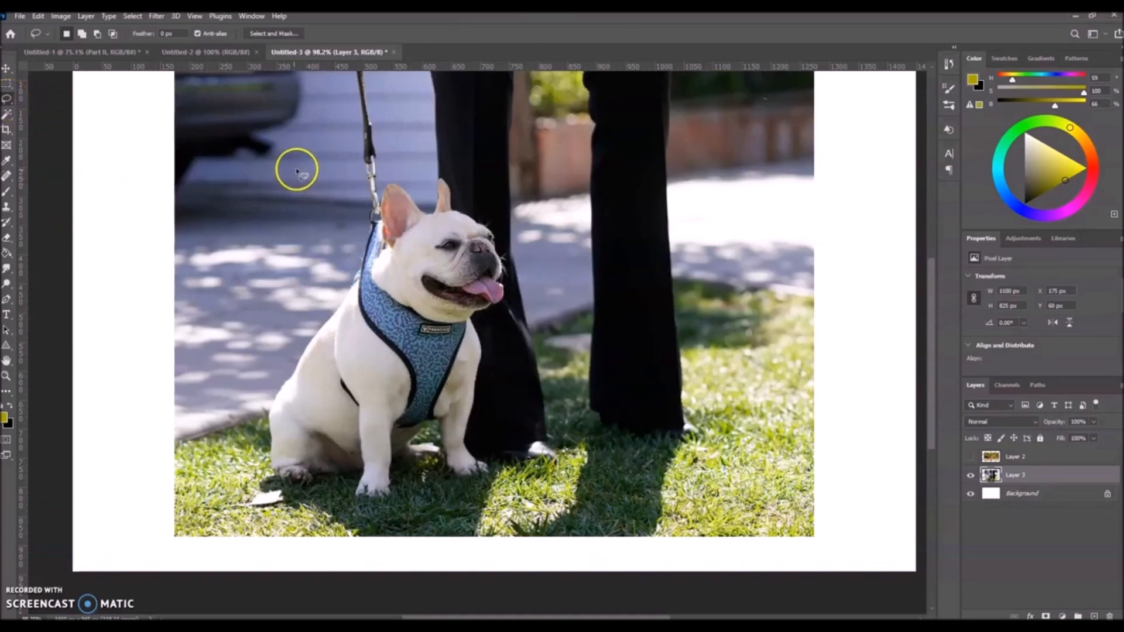
mouse_move(296, 152)
mouse_down()
mouse_move(263, 171)
mouse_move(230, 234)
mouse_move(305, 266)
mouse_move(339, 213)
mouse_move(345, 159)
mouse_up()
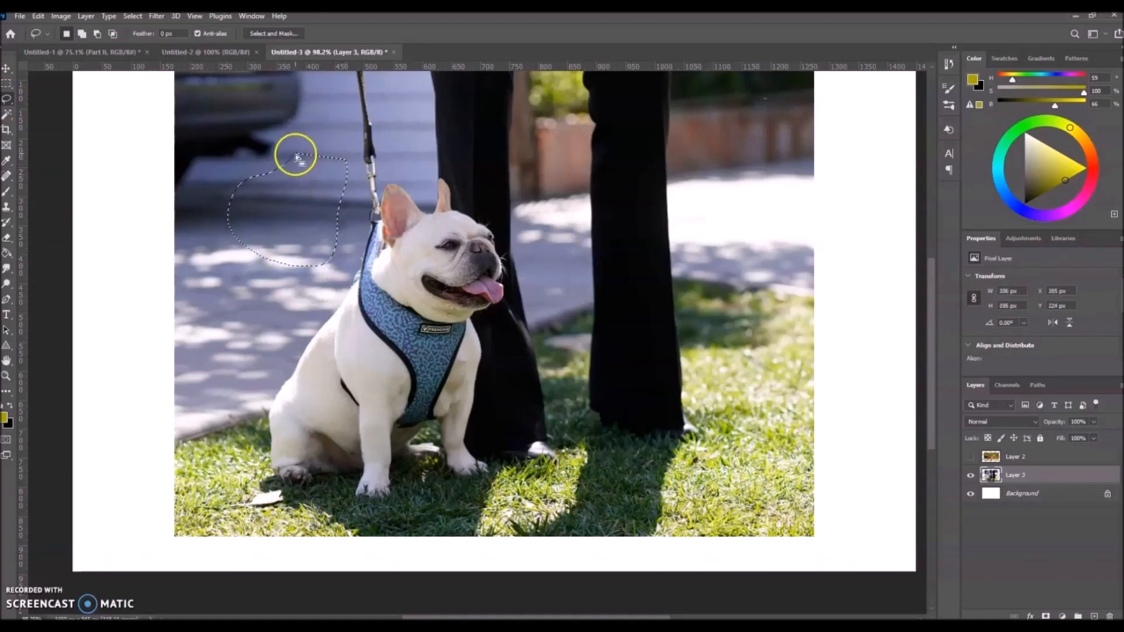
drag(297, 154, 346, 166)
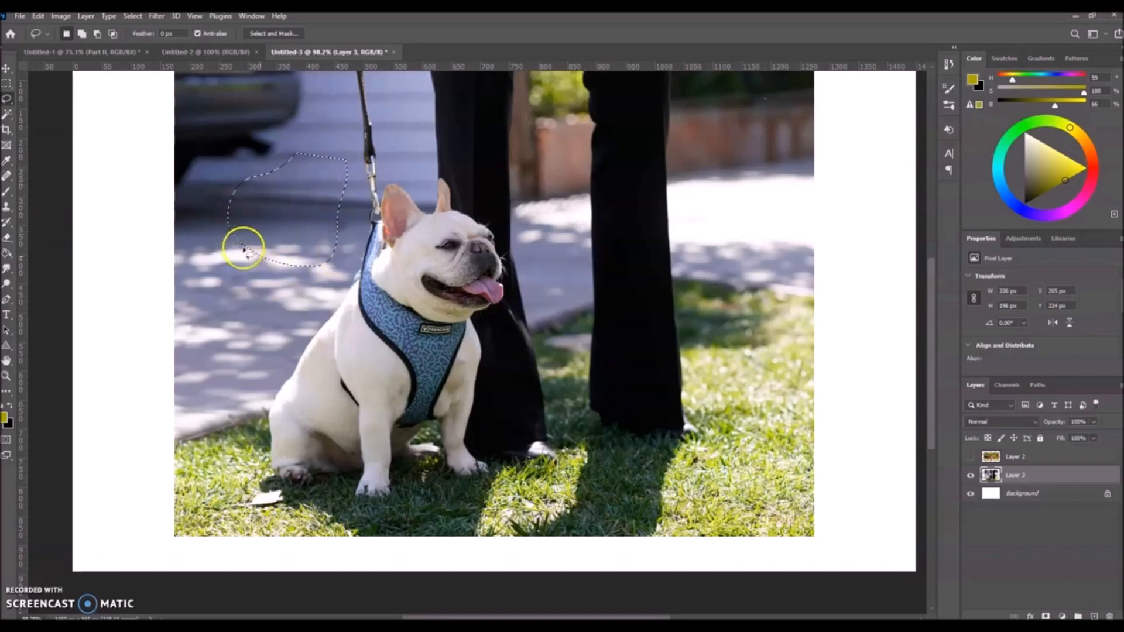
click(157, 224)
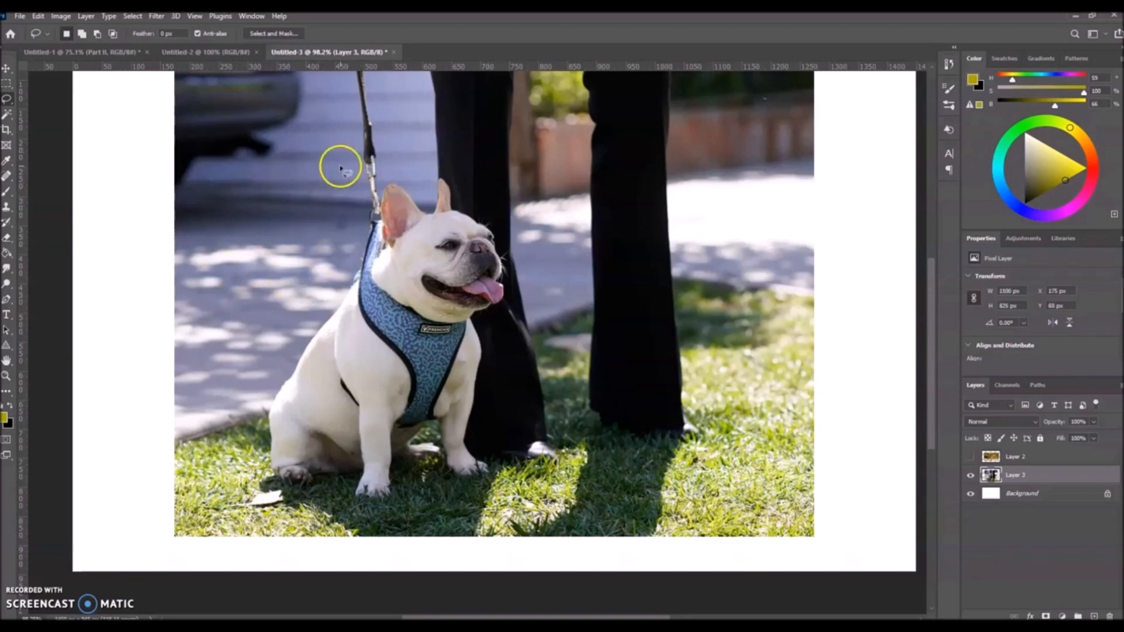
mouse_move(521, 139)
mouse_down()
mouse_move(339, 234)
mouse_move(533, 164)
mouse_up()
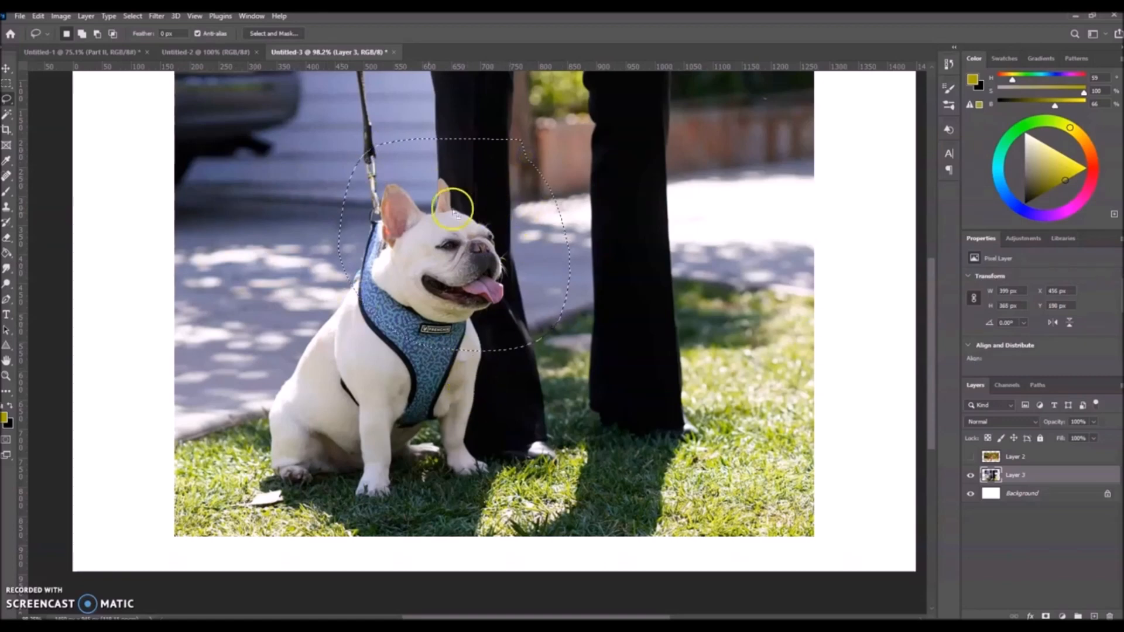
click(217, 260)
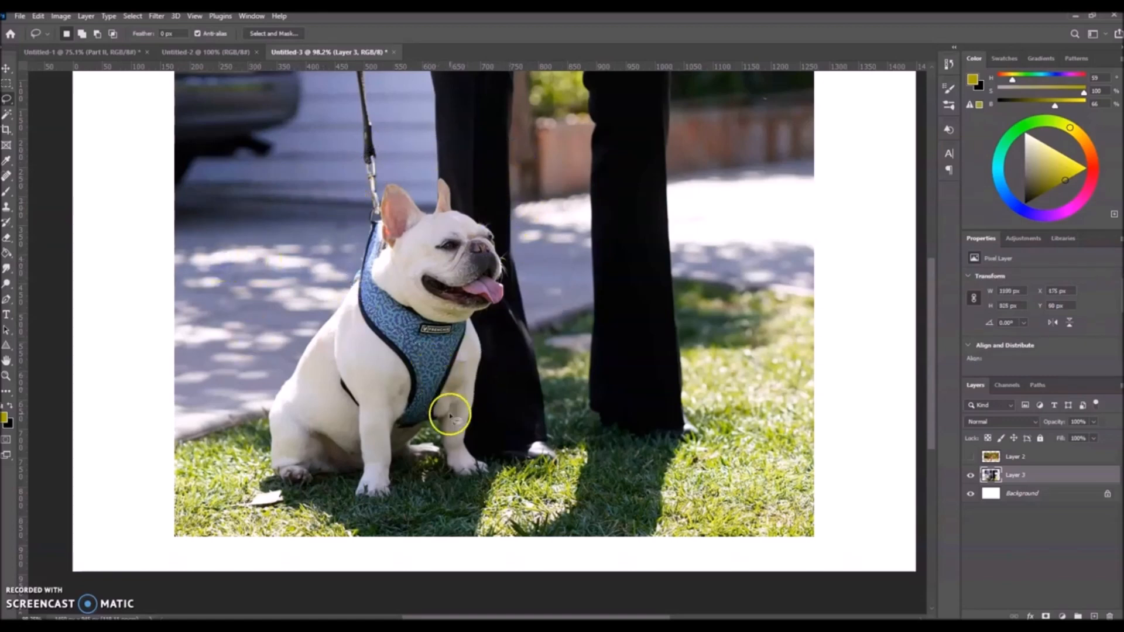
Select the dog with the Quick Selection tool.
click(6, 116)
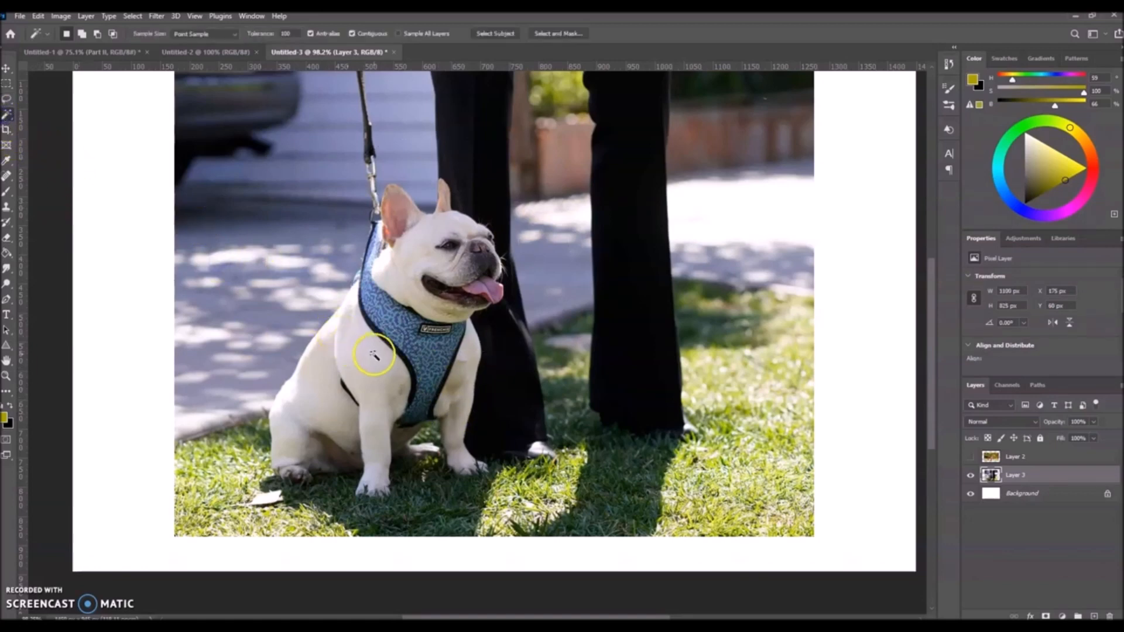
right_click(7, 119)
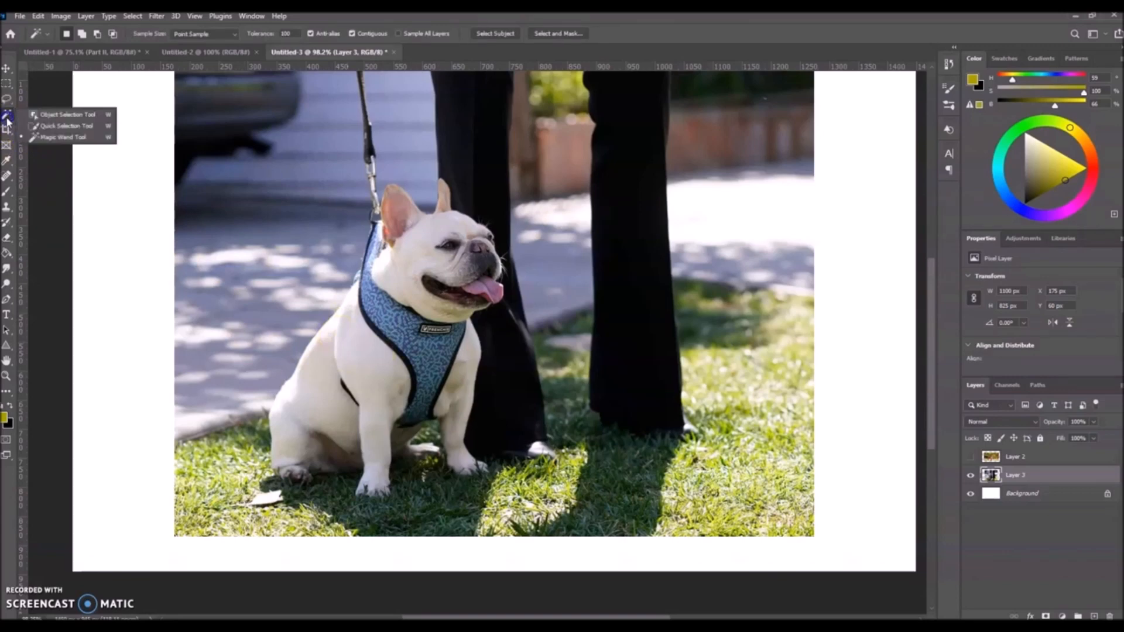
click(44, 126)
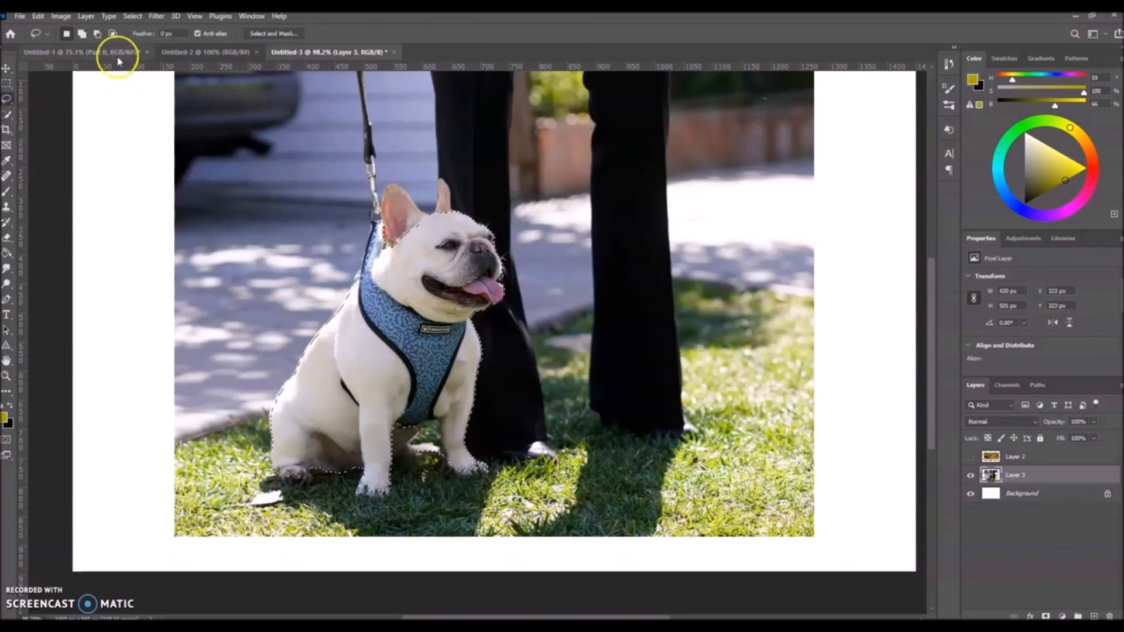
Subtract the grass gap between the dog's front legs and the dark area above its tongue from the selection with the Lasso tool.
click(97, 33)
mouse_move(447, 463)
mouse_down()
mouse_move(439, 428)
mouse_move(410, 471)
mouse_move(450, 475)
mouse_move(427, 437)
mouse_up()
scroll(534, 300, up, 8)
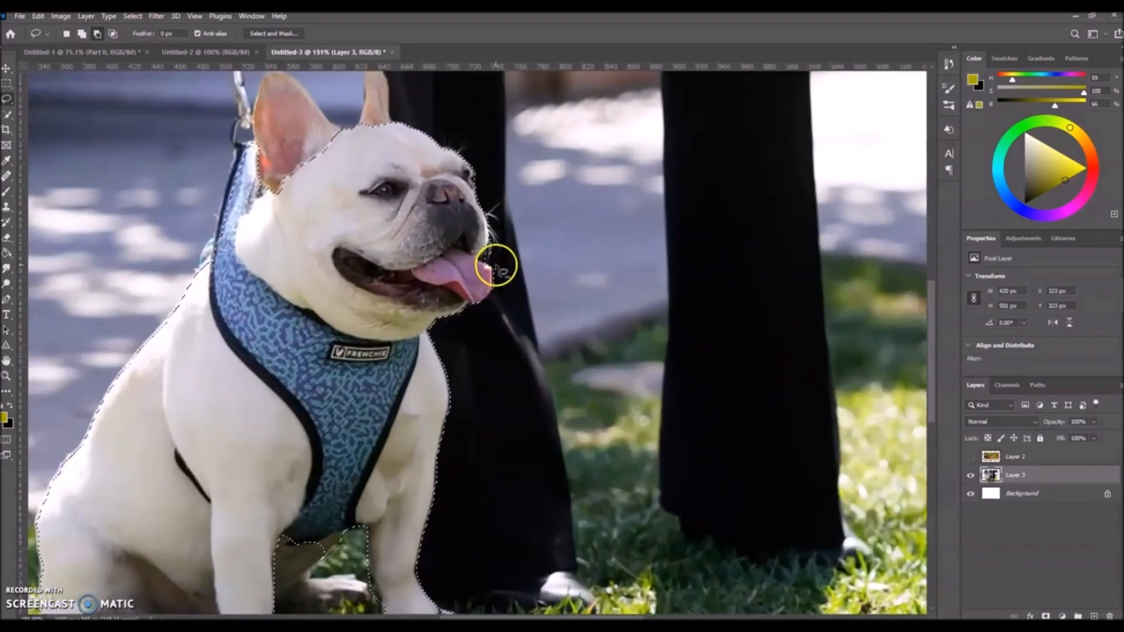
scroll(493, 256, up, 2)
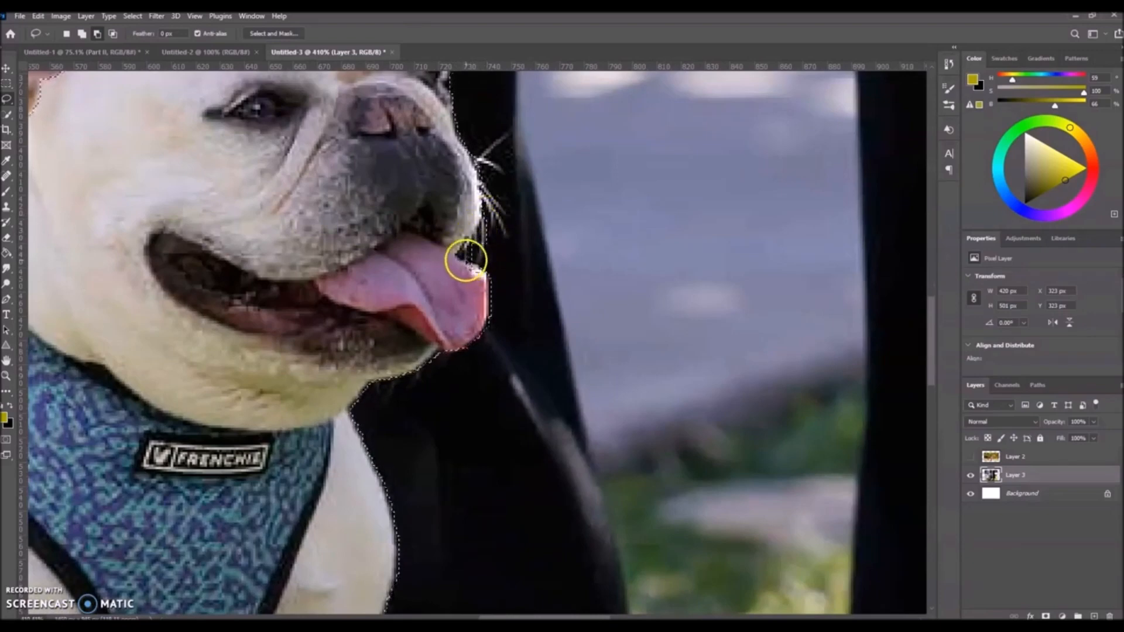
mouse_move(479, 266)
mouse_down()
mouse_move(466, 262)
mouse_move(475, 240)
mouse_move(501, 213)
mouse_move(511, 266)
mouse_move(489, 268)
mouse_up()
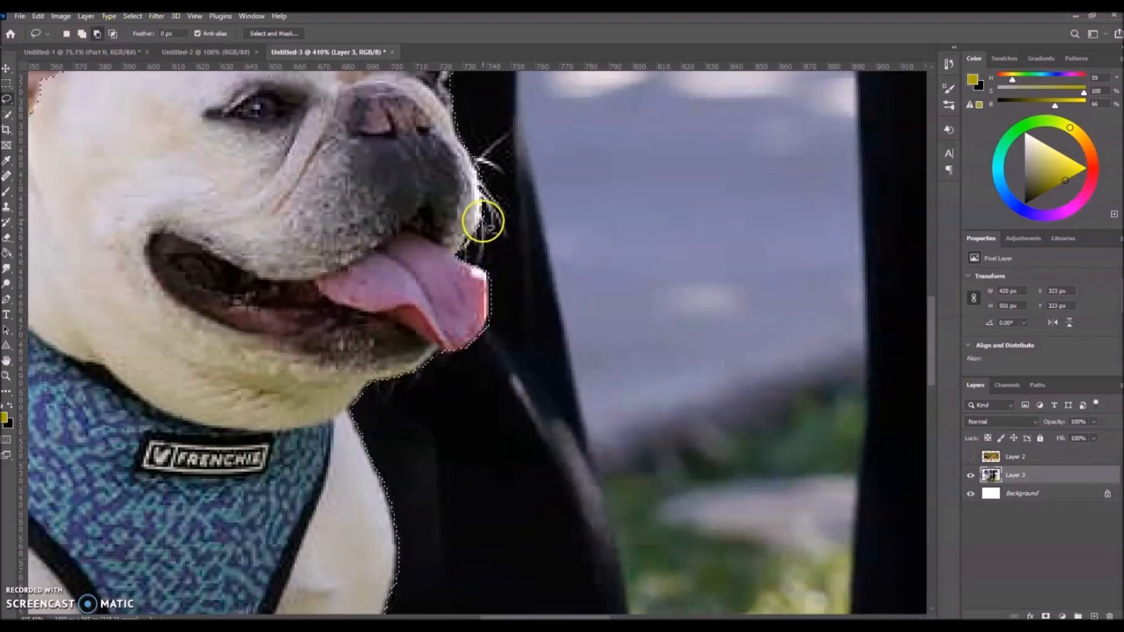
scroll(457, 284, down, 5)
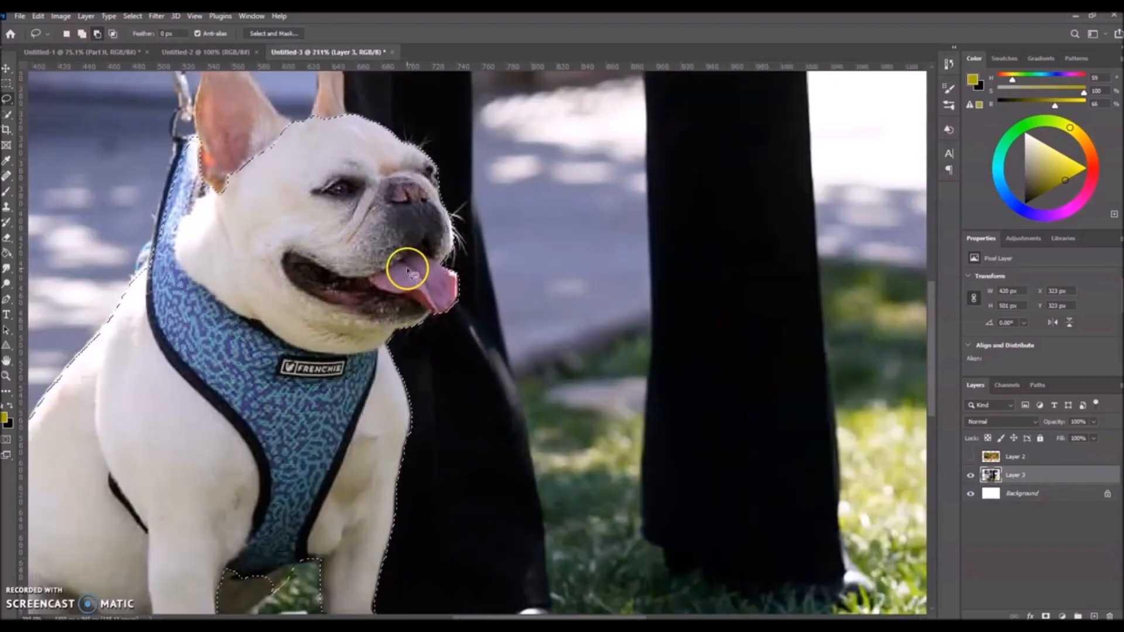
Add the dog's ear farther from the leash to the selection with the Lasso tool.
click(82, 33)
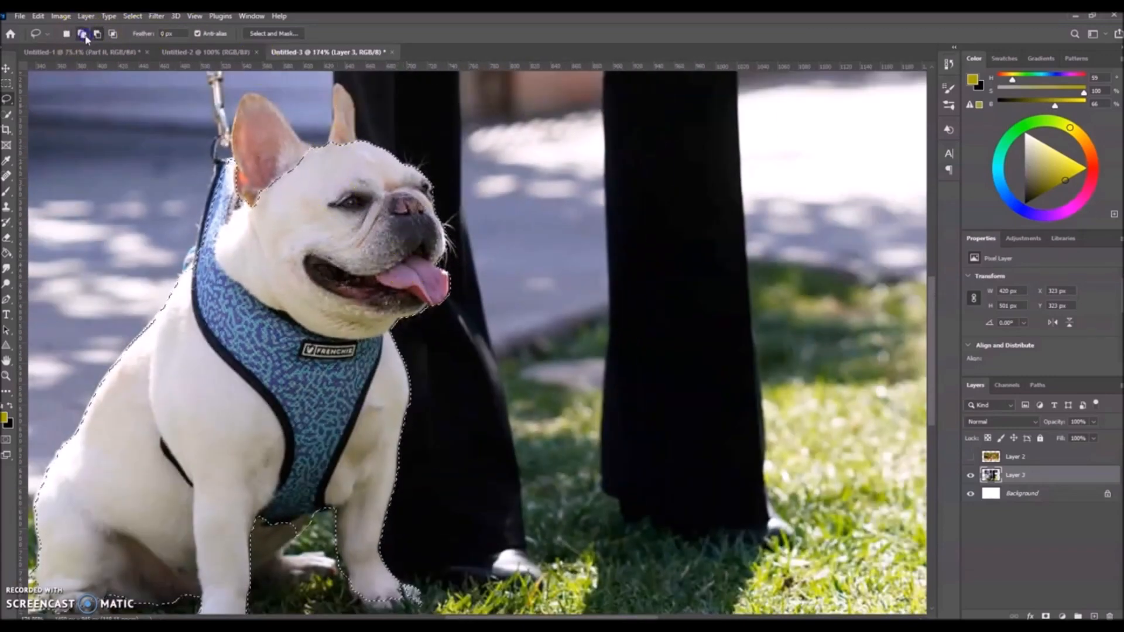
mouse_move(357, 139)
mouse_down()
mouse_move(358, 111)
mouse_move(335, 82)
mouse_move(325, 138)
mouse_move(357, 153)
mouse_up()
scroll(251, 231, down, 3)
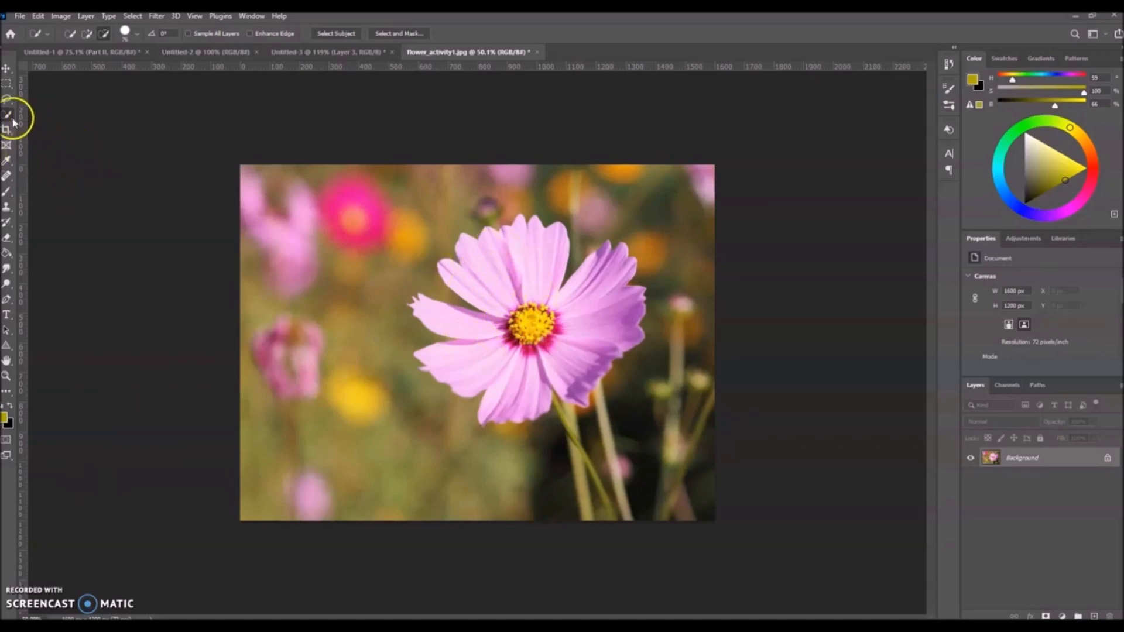
Select the large pink flower in the foreground with the Quick Selection tool.
mouse_move(527, 293)
mouse_down()
mouse_move(513, 350)
mouse_move(487, 340)
mouse_move(536, 352)
mouse_up()
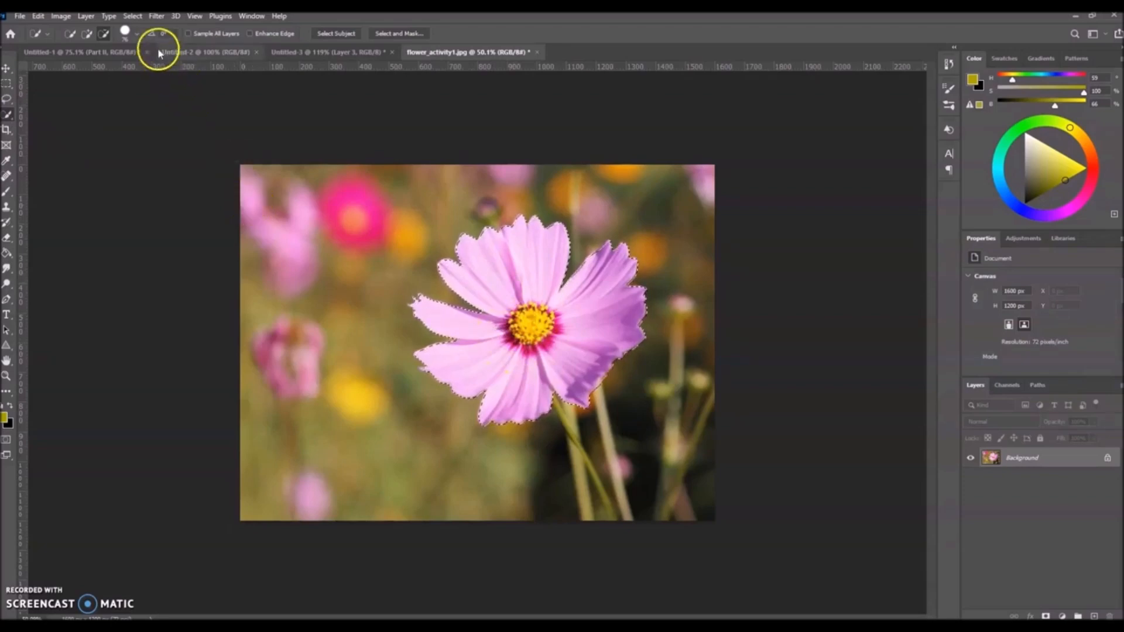
Try shifting the hue of the whole selected flower to +29 with Hue/Saturation.
click(61, 16)
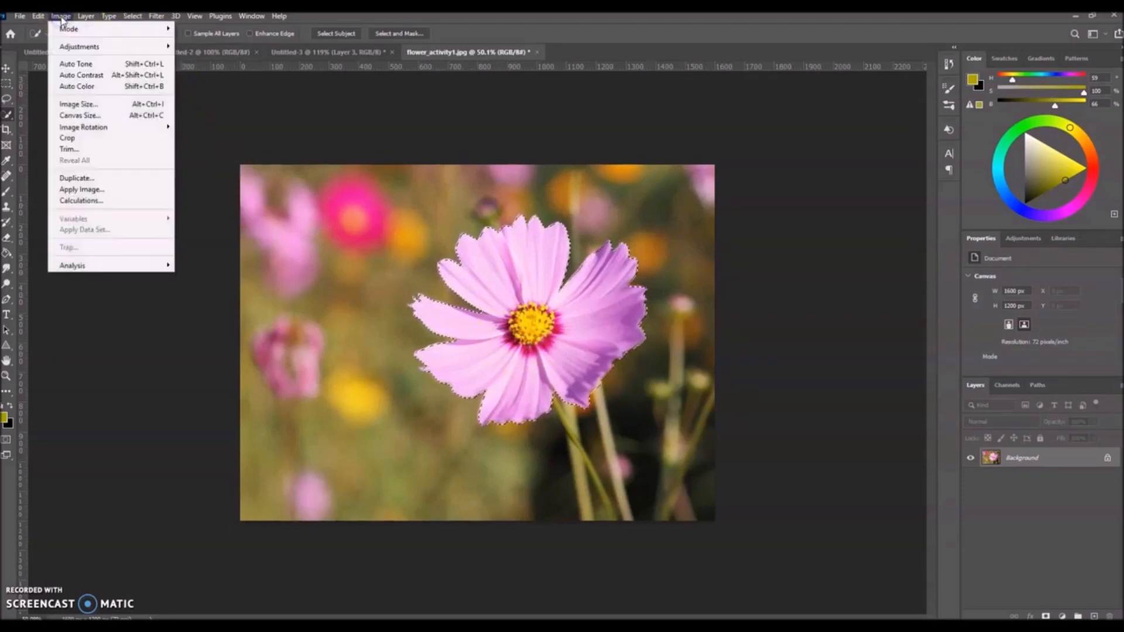
mouse_move(79, 47)
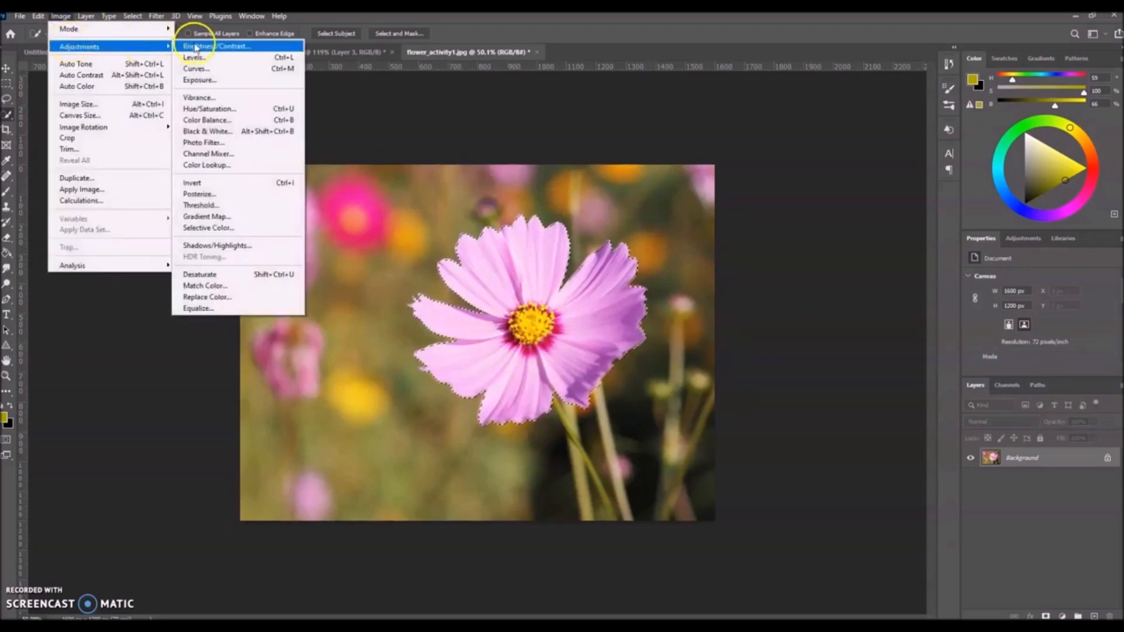
click(205, 111)
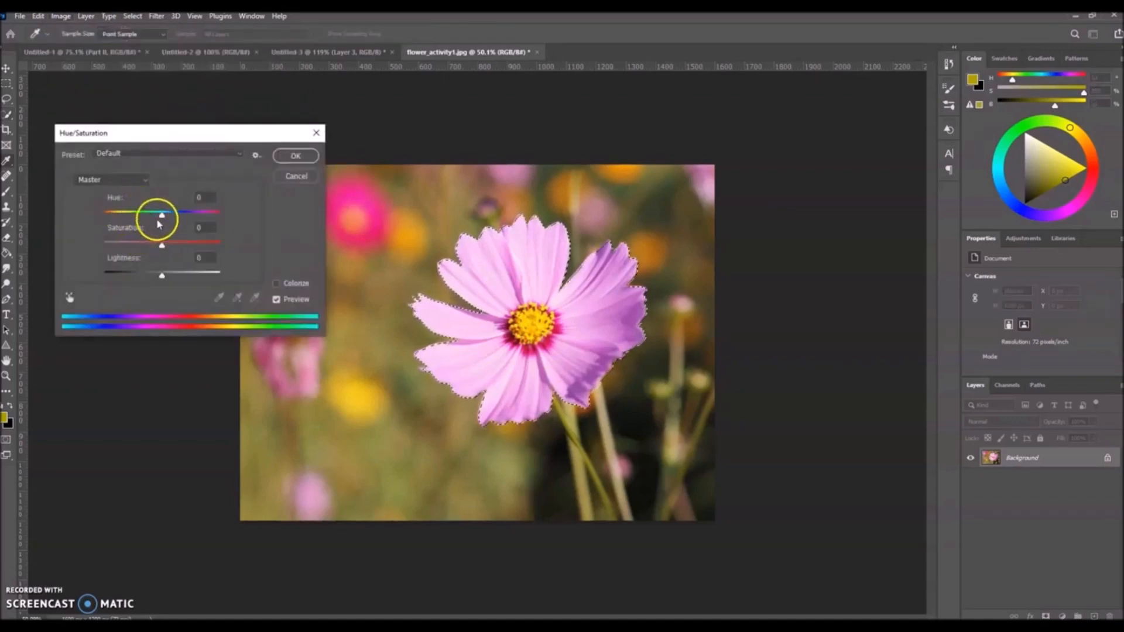
mouse_move(161, 217)
mouse_down()
mouse_move(211, 220)
mouse_move(93, 213)
mouse_move(214, 220)
mouse_move(131, 218)
mouse_move(211, 220)
mouse_move(180, 224)
mouse_up()
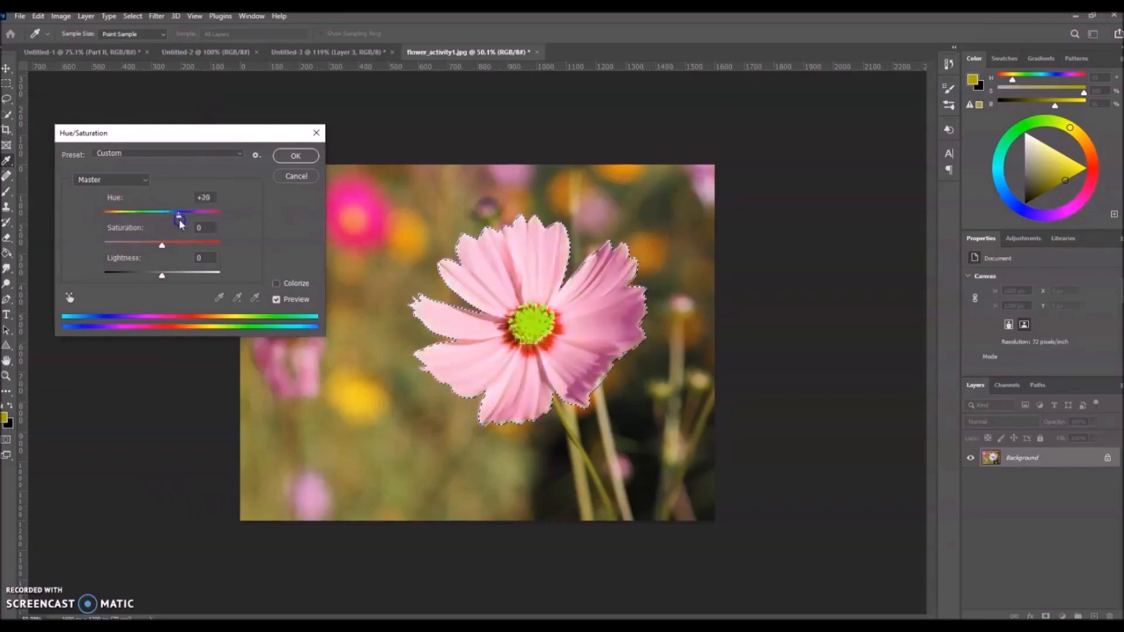
click(279, 179)
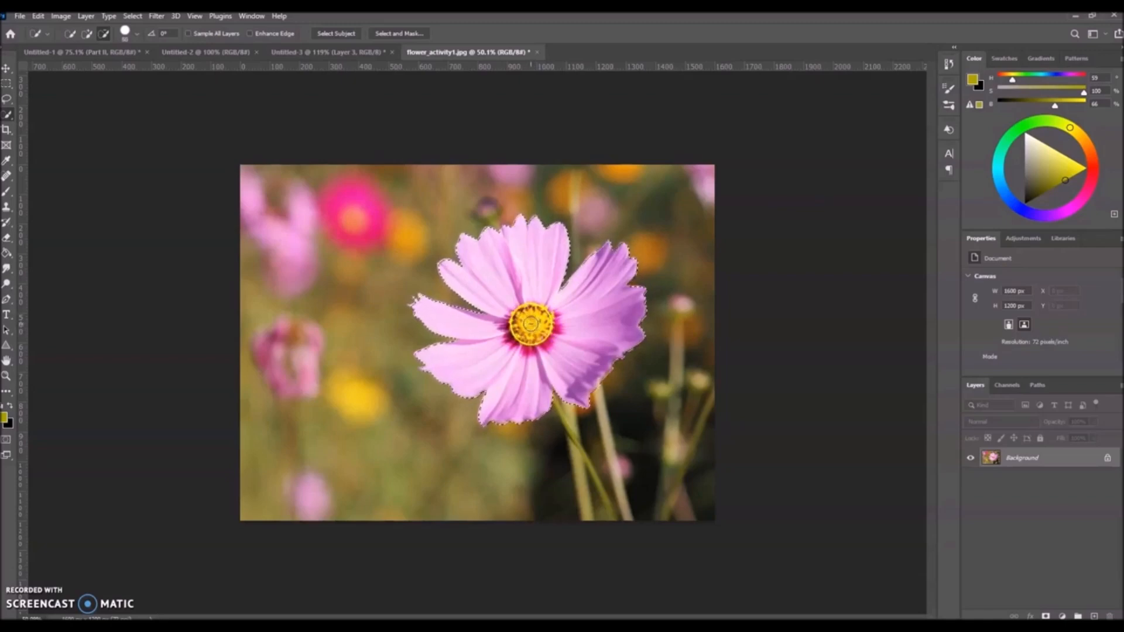
Subtract the flower's yellow center from the selection with the Quick Selection tool and switch the tool back to adding.
click(103, 33)
click(492, 266)
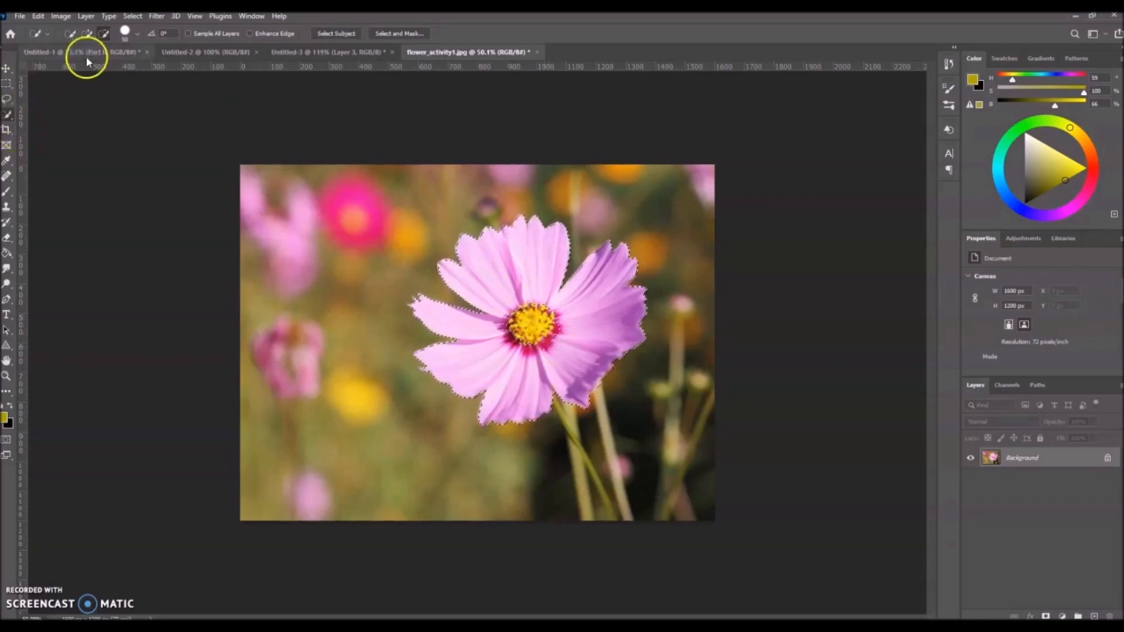
click(86, 34)
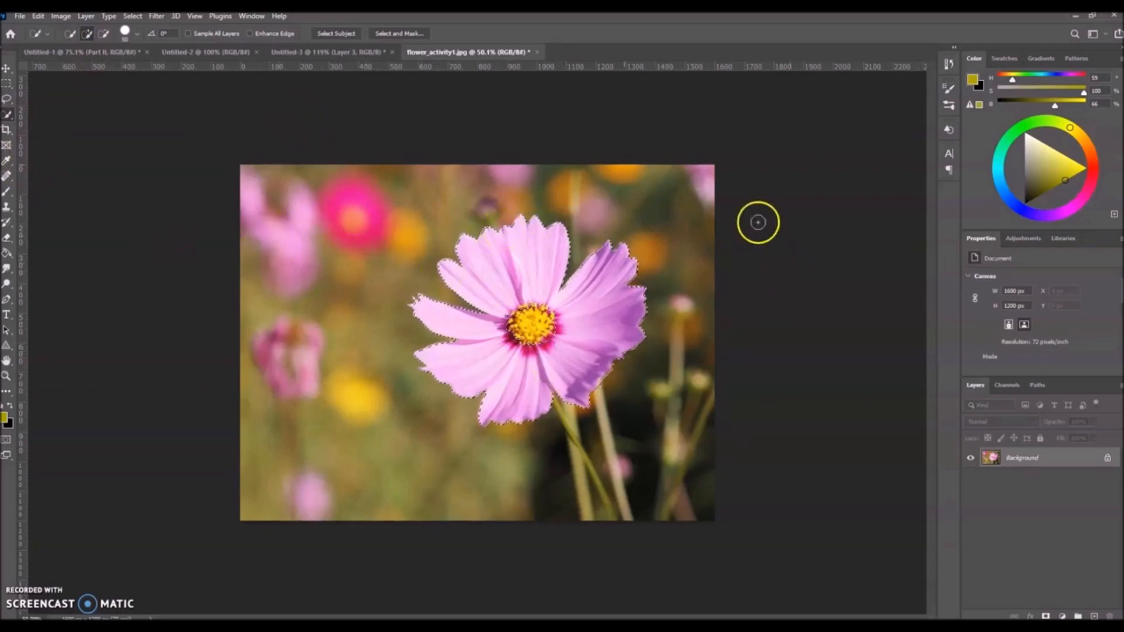
Recolor the selected petals light blue by shifting their hue with a Hue/Saturation adjustment.
click(61, 15)
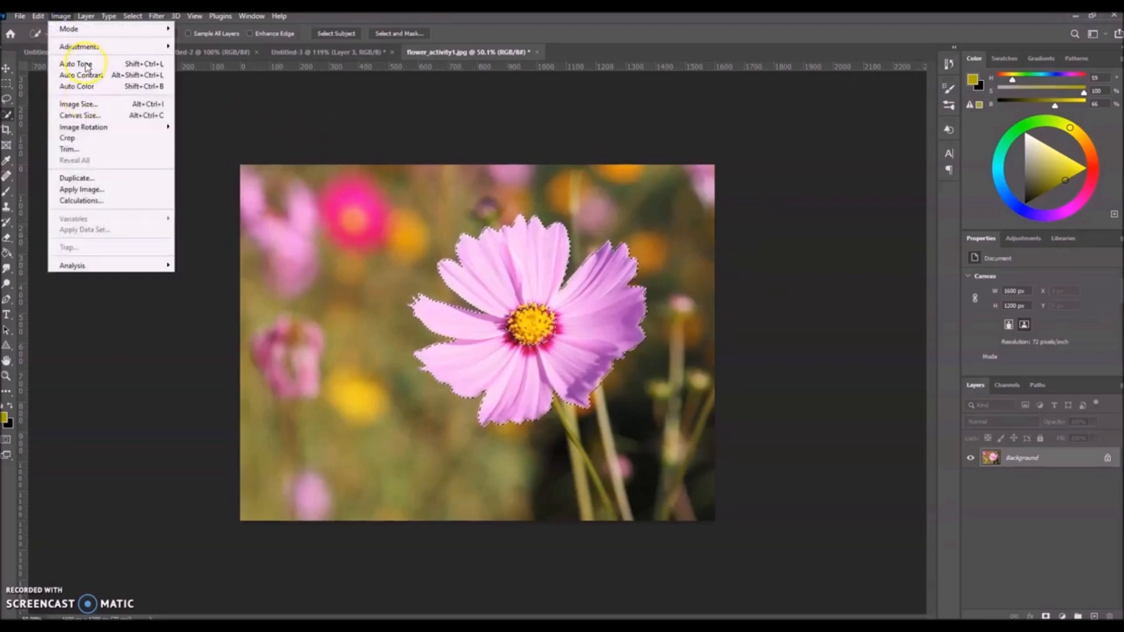
mouse_move(87, 48)
click(200, 109)
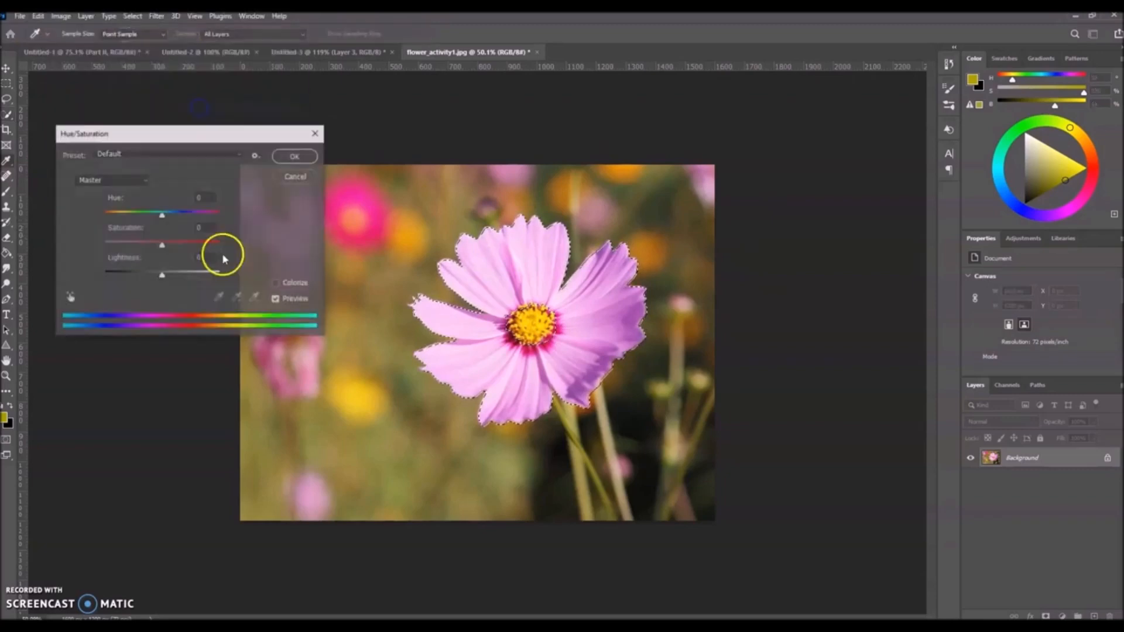
drag(161, 213, 196, 245)
click(296, 156)
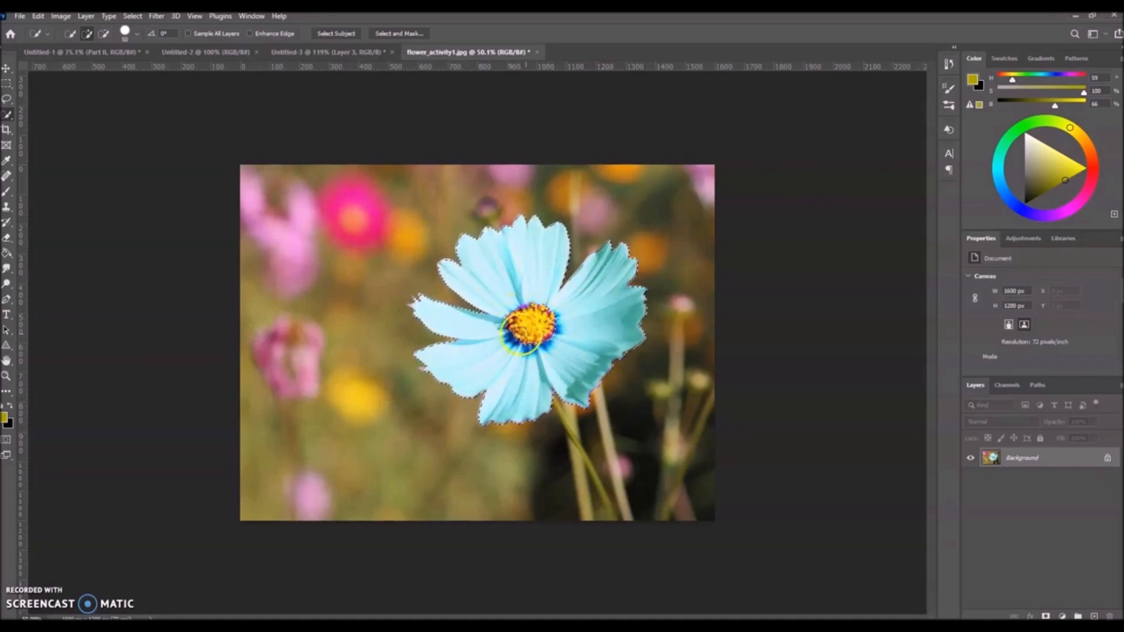
Add the flower's yellow center to the selection with the Lasso tool and copy the whole flower to a new layer.
click(5, 99)
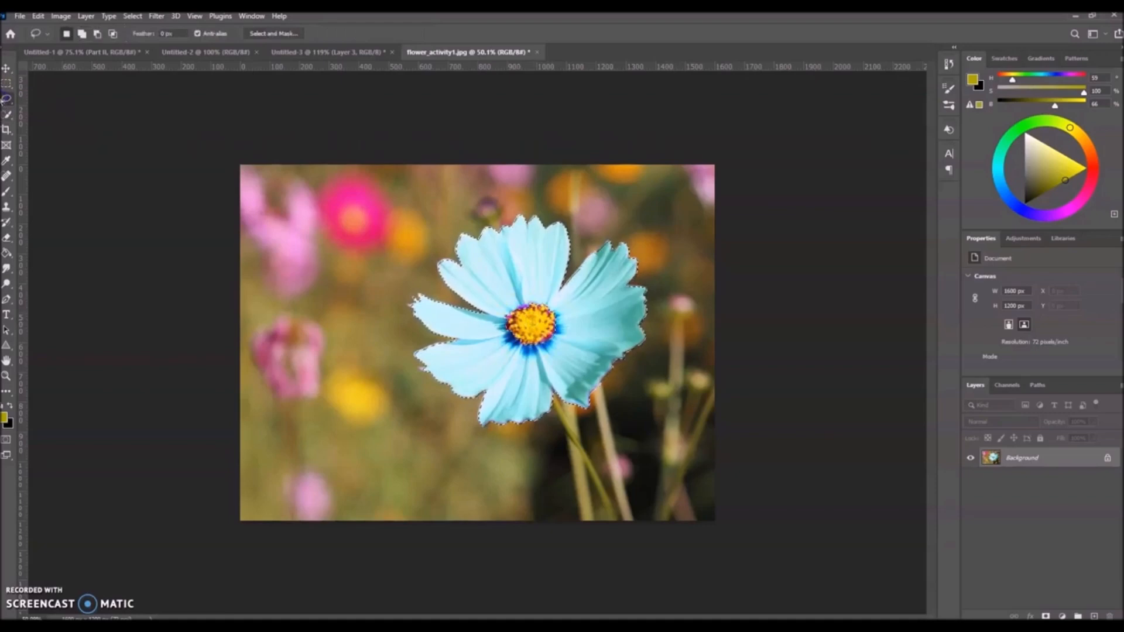
click(83, 34)
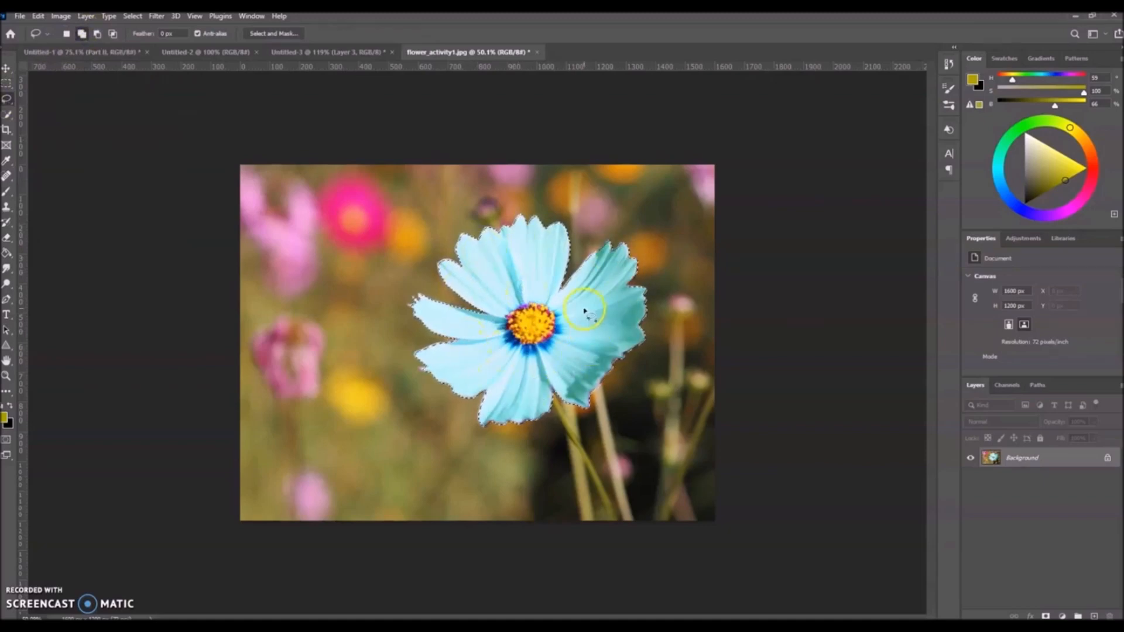
right_click(524, 276)
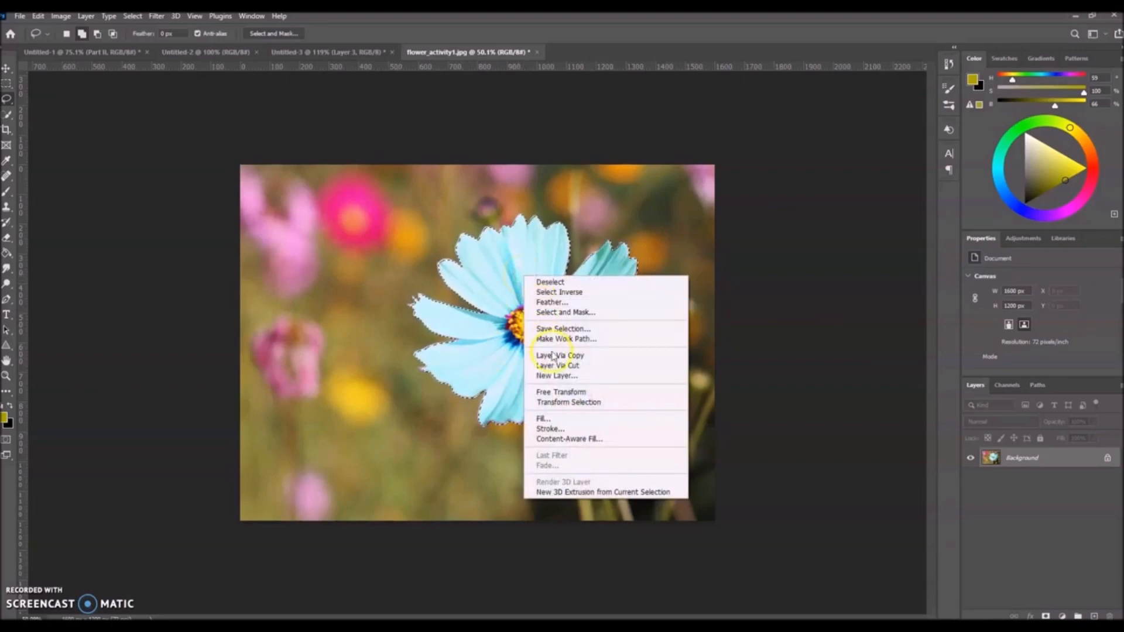
click(554, 366)
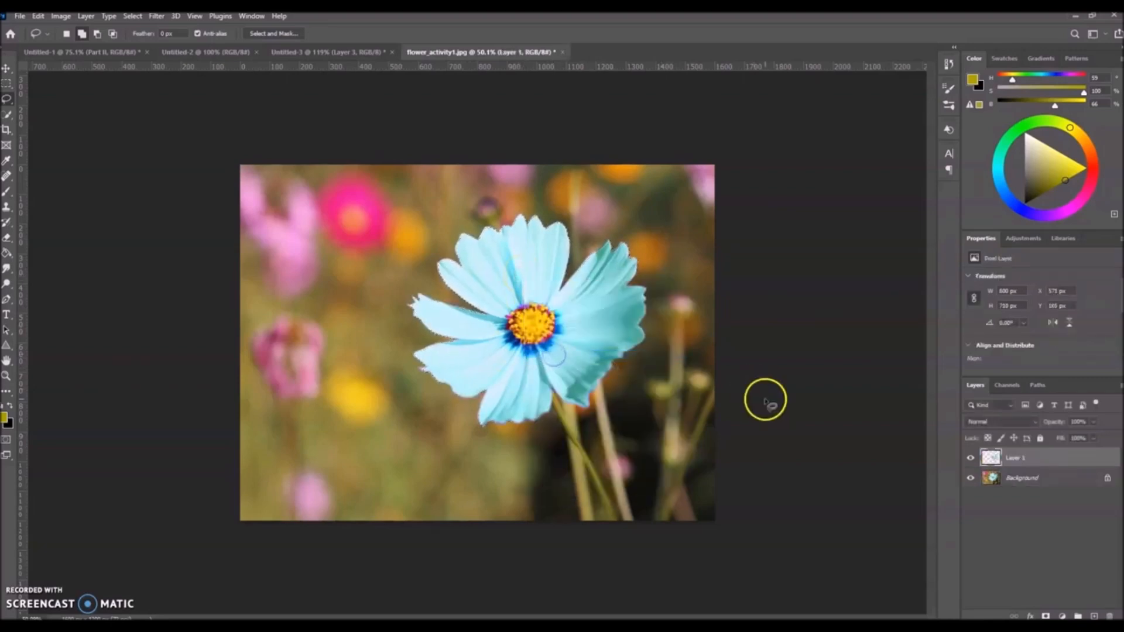
Hide the Background layer to check the isolated flower, and show it again.
click(971, 479)
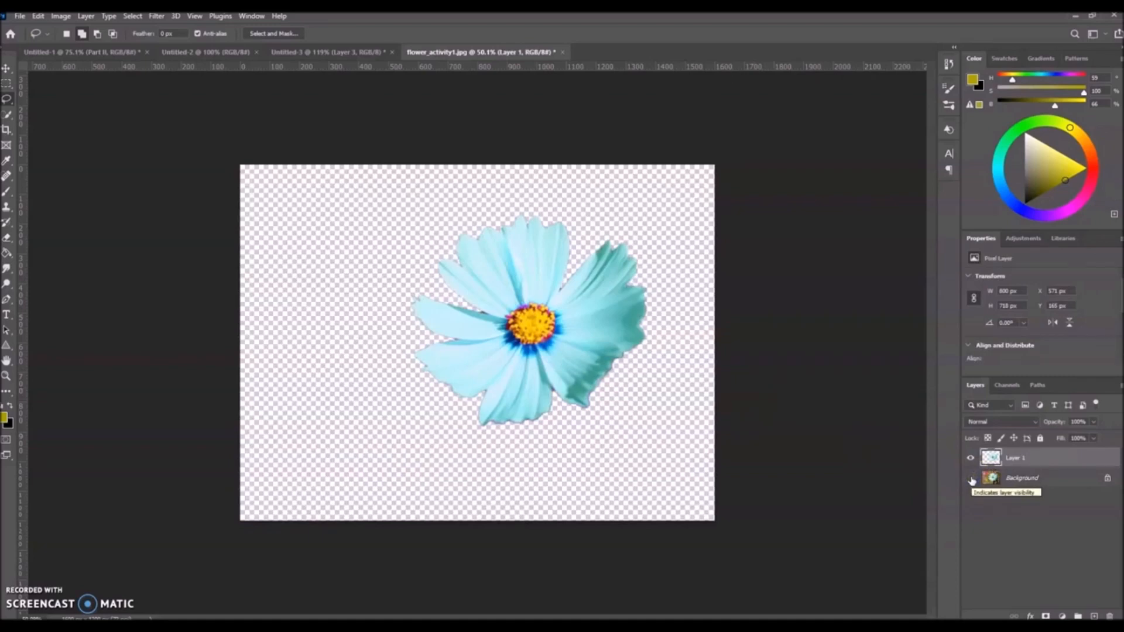
click(970, 479)
Add an Outer Glow layer style to the flower on Layer 1 with a size of 90 px.
click(1063, 458)
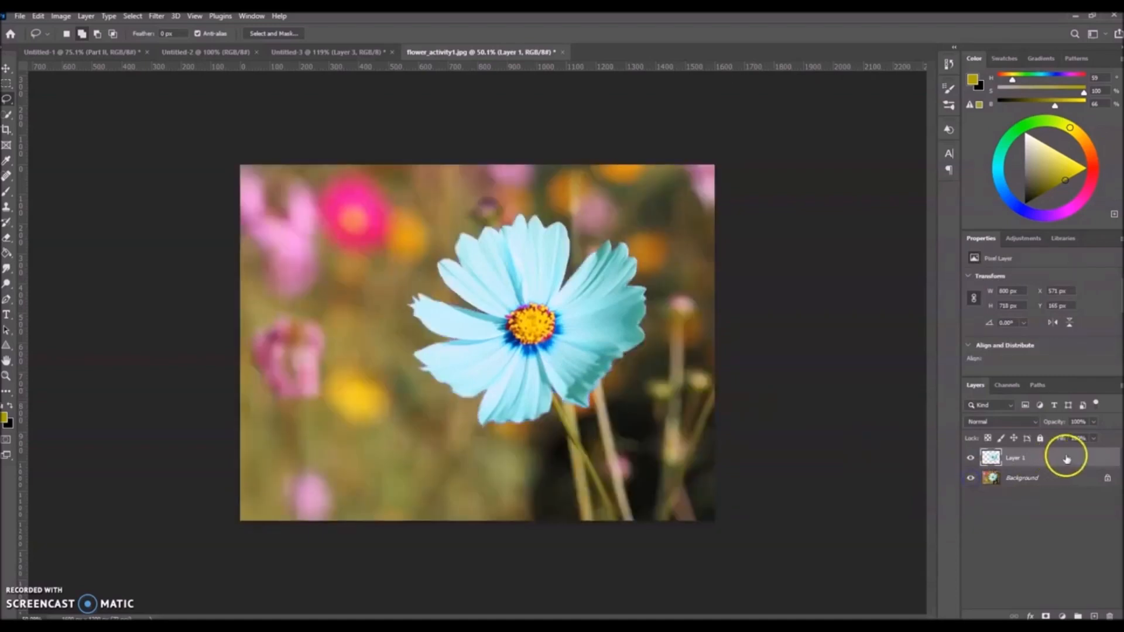
double_click(1063, 460)
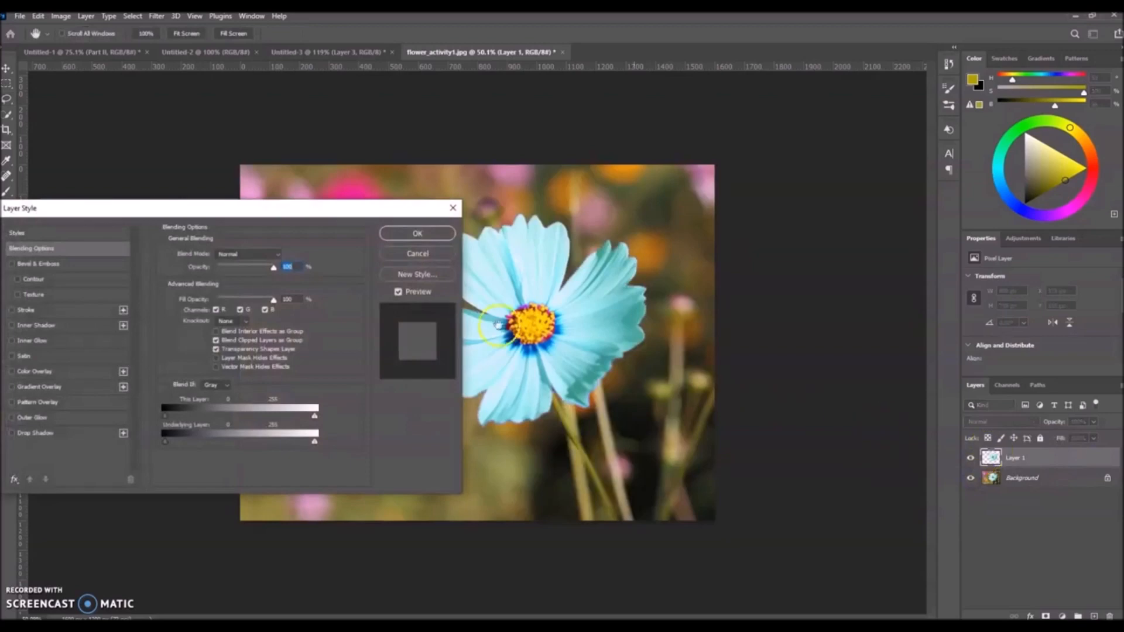
click(30, 419)
drag(239, 209, 184, 302)
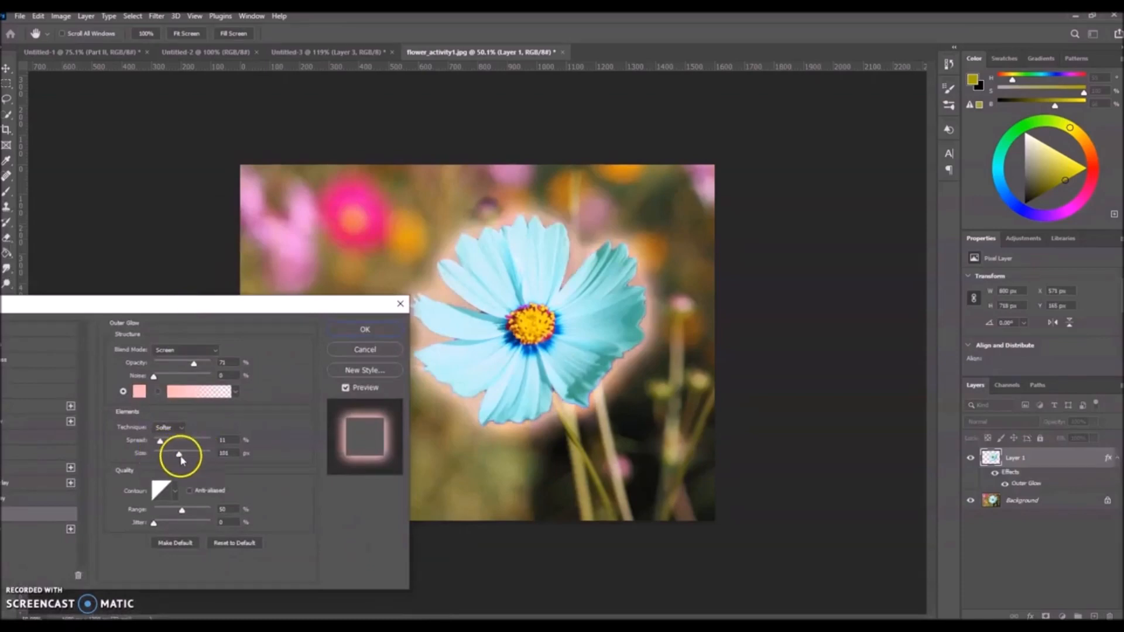
mouse_move(179, 457)
mouse_down()
mouse_move(192, 457)
mouse_move(179, 459)
mouse_up()
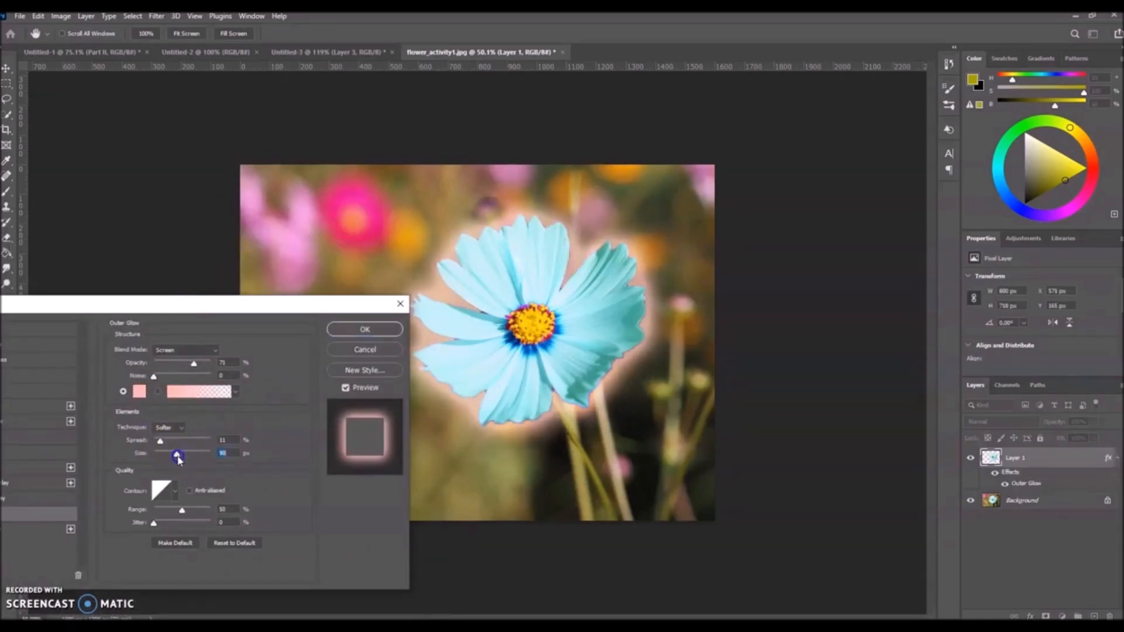
Set the outer glow color to light blue c5f3f7 and apply the layer style.
click(139, 391)
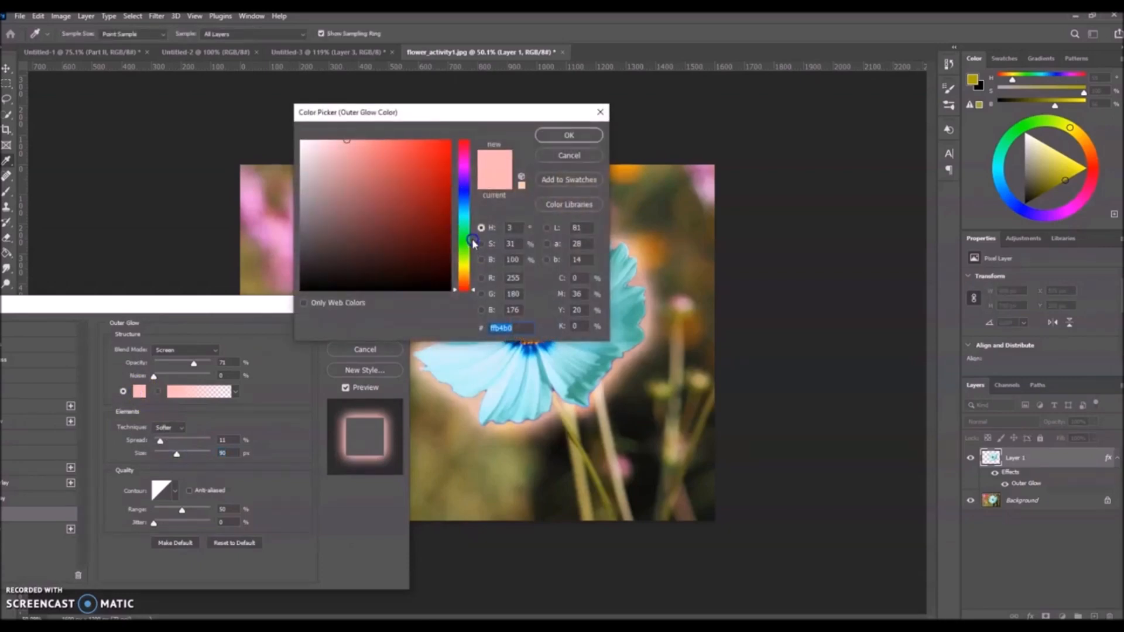
click(466, 213)
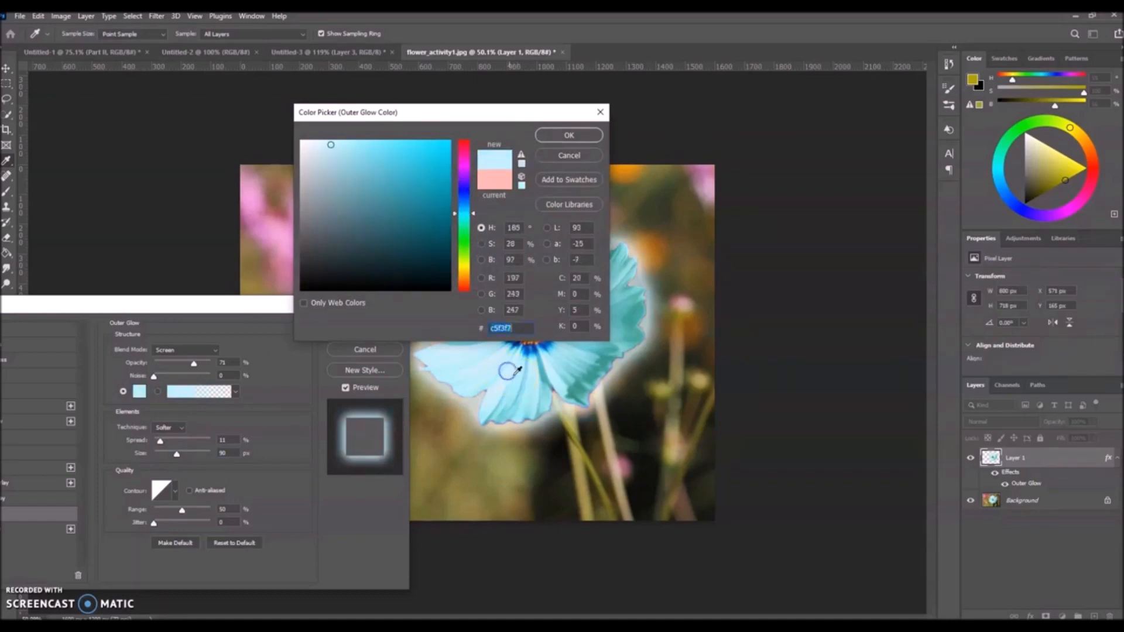
click(567, 136)
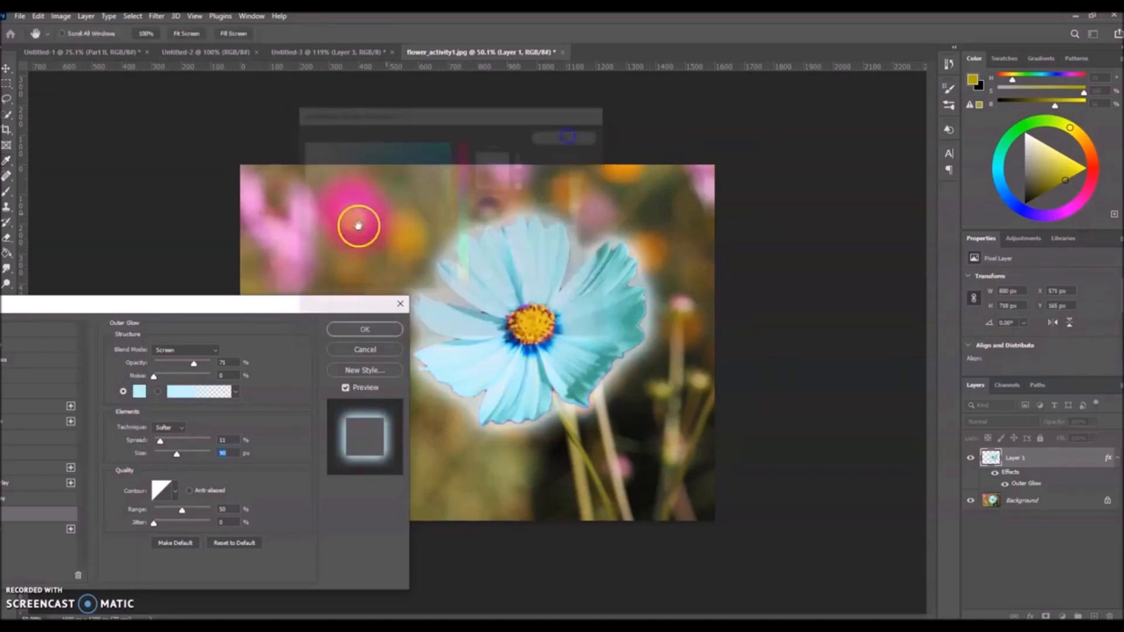
click(366, 329)
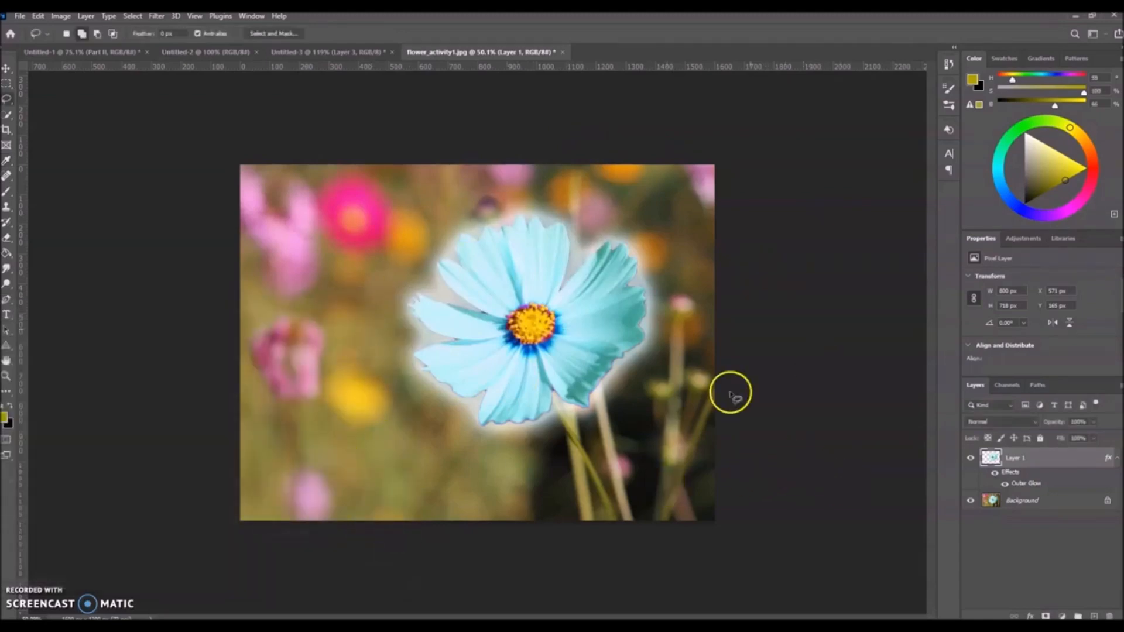